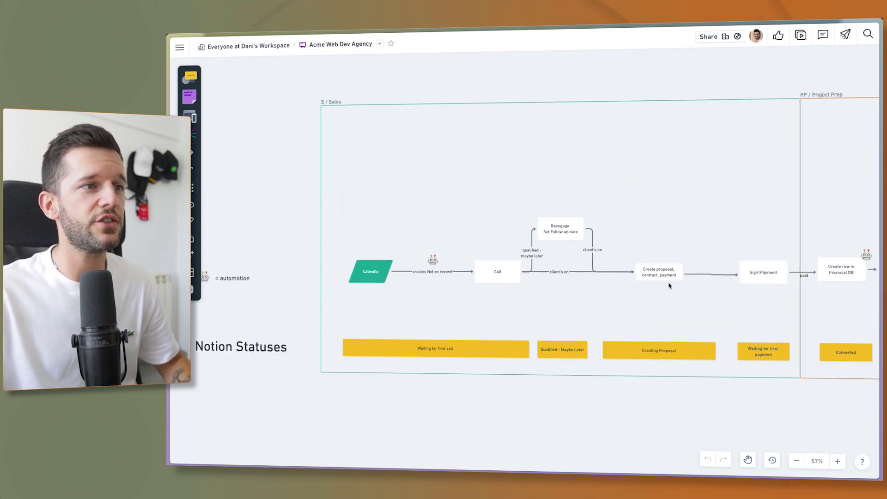
pyautogui.scroll(2, 670, 289)
# Pan the Whimsical flowchart across Sales, Project Prep and Design, selecting the moodboard, wireframe and Design-lane steps.
pyautogui.hscroll(5, 689, 311)
pyautogui.hscroll(15, 624, 339)
pyautogui.moveTo(280, 163); pyautogui.dragTo(693, 301)
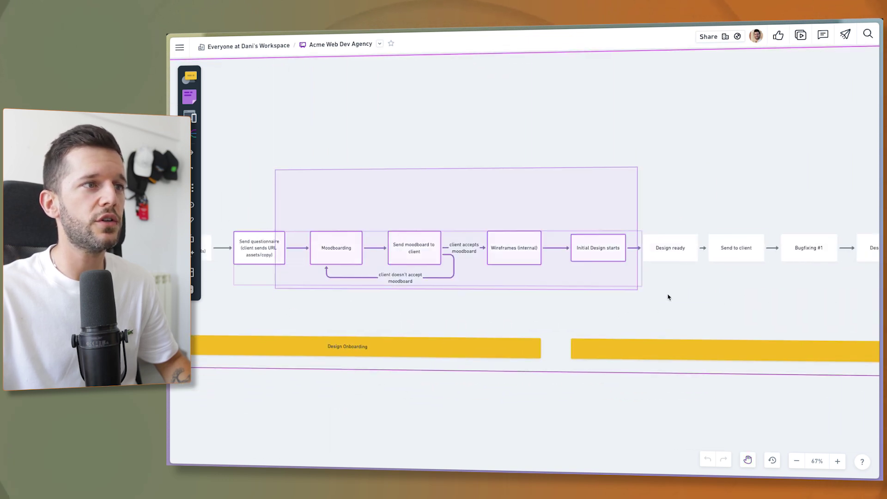
pyautogui.click(818, 313)
pyautogui.hscroll(7, 740, 305)
pyautogui.scroll(-6, 615, 288)
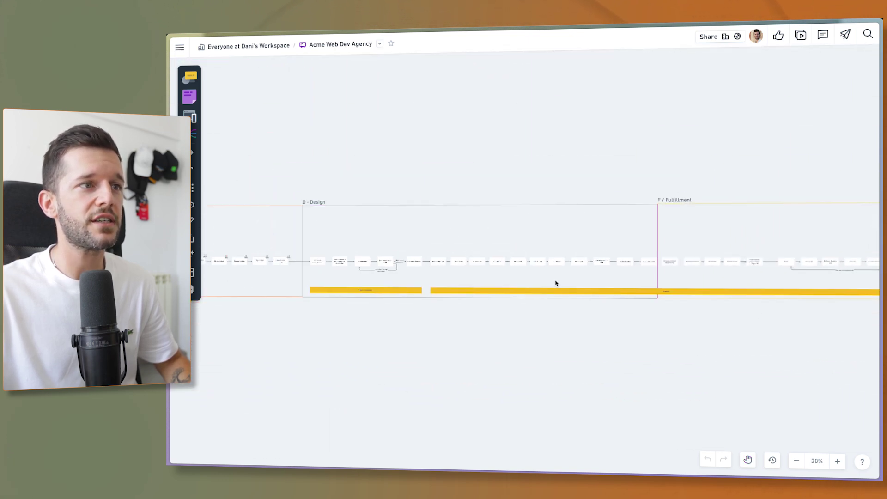
pyautogui.moveTo(408, 257); pyautogui.dragTo(309, 273)
pyautogui.click(453, 342)
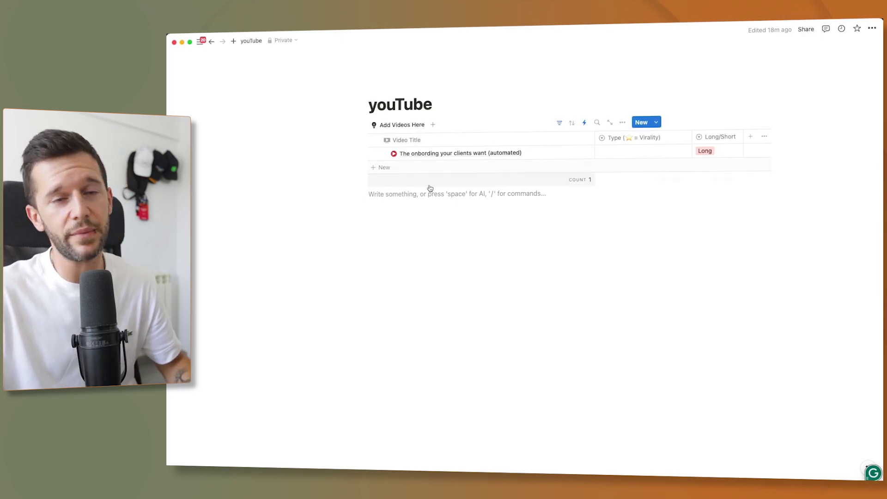
# Add bullets scripting, recording, editing, checking edit, publishing, then open 'The onbording your clients want (automated)'.
pyautogui.write('- scripting')
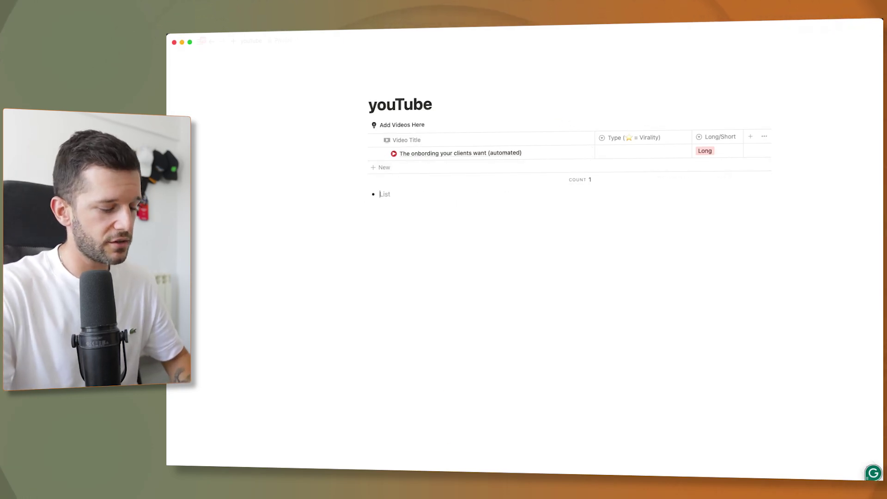
pyautogui.press('Return')
pyautogui.write('recording')
pyautogui.press('Return')
pyautogui.write('editing')
pyautogui.press('Return')
pyautogui.write('checking edit')
pyautogui.press('Return')
pyautogui.write('publishing')
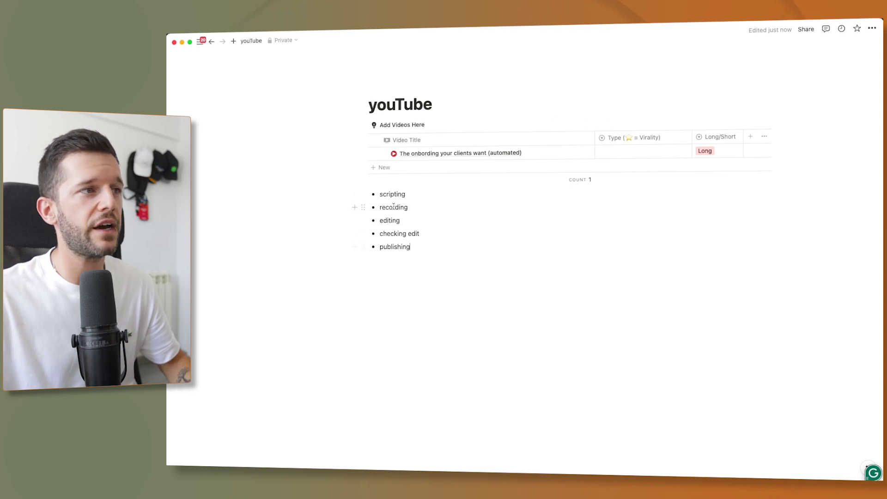
pyautogui.click(578, 151)
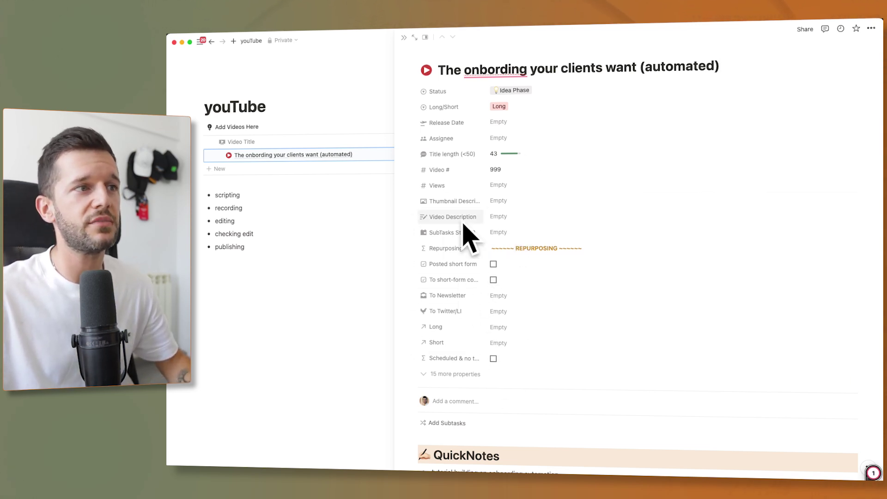
# Set the onboarding video's Release Date to Jul 19 and review the Scheduled formula.
pyautogui.click(522, 123)
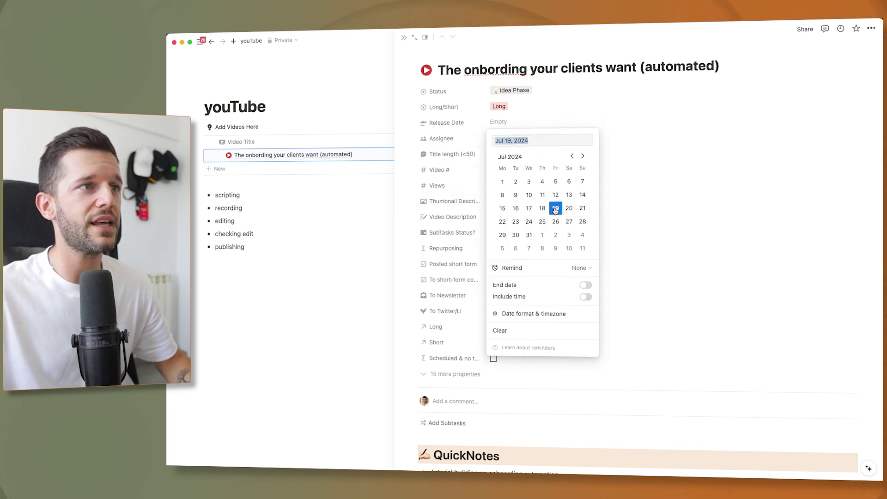
pyautogui.click(455, 145)
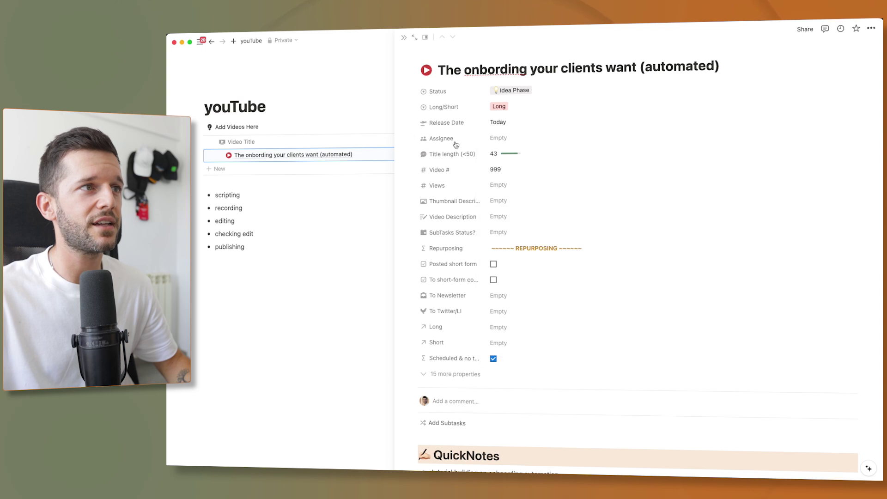
pyautogui.click(505, 361)
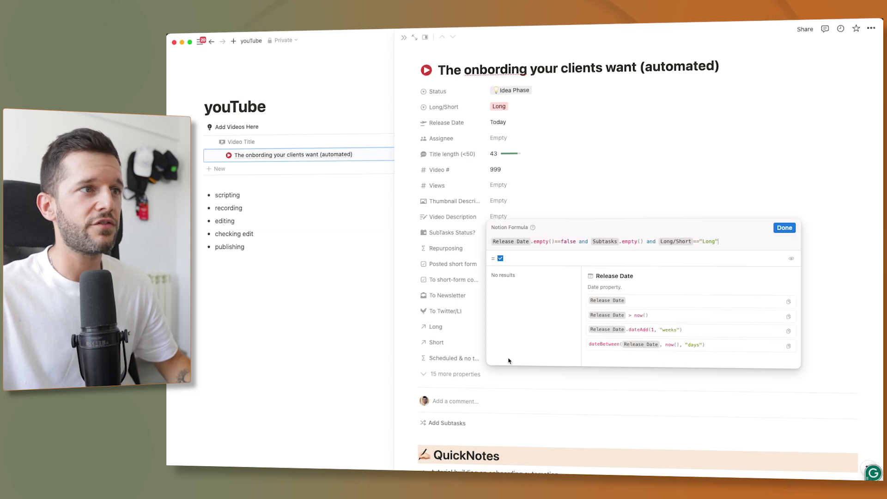
pyautogui.click(784, 228)
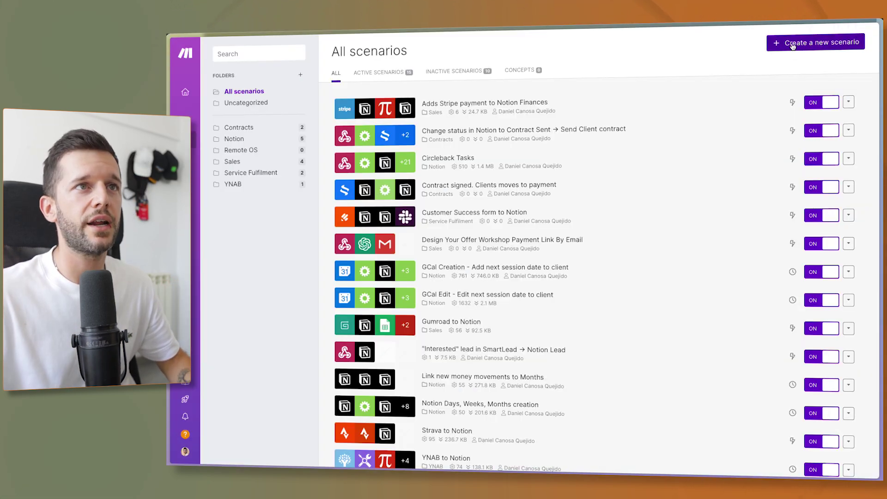
# Create a new scenario whose first module is Notion Search Objects.
pyautogui.click(792, 44)
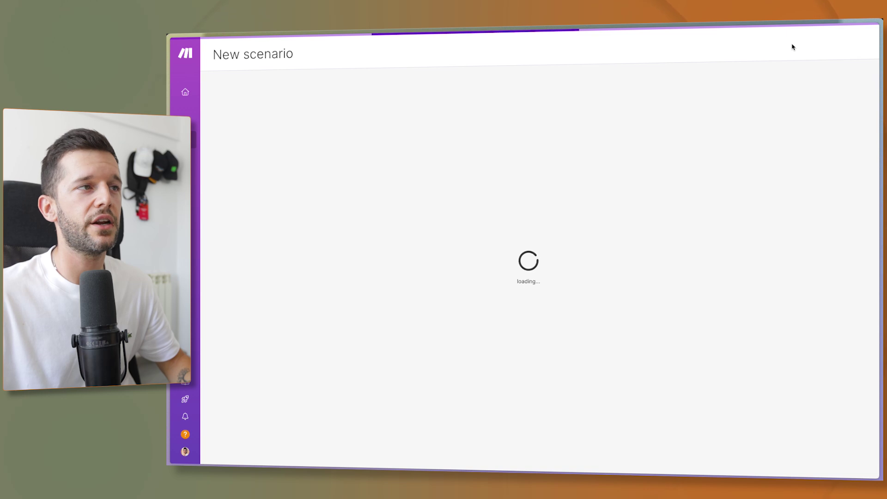
pyautogui.click(617, 170)
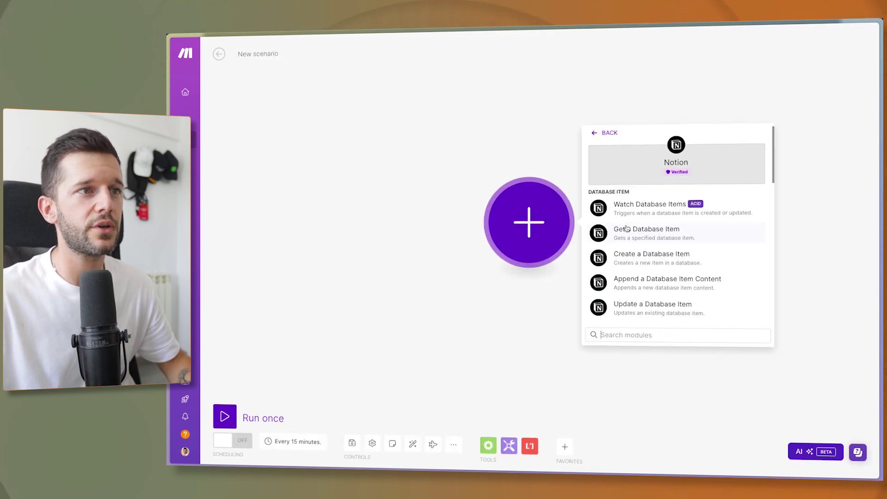
pyautogui.scroll(-3, 648, 238)
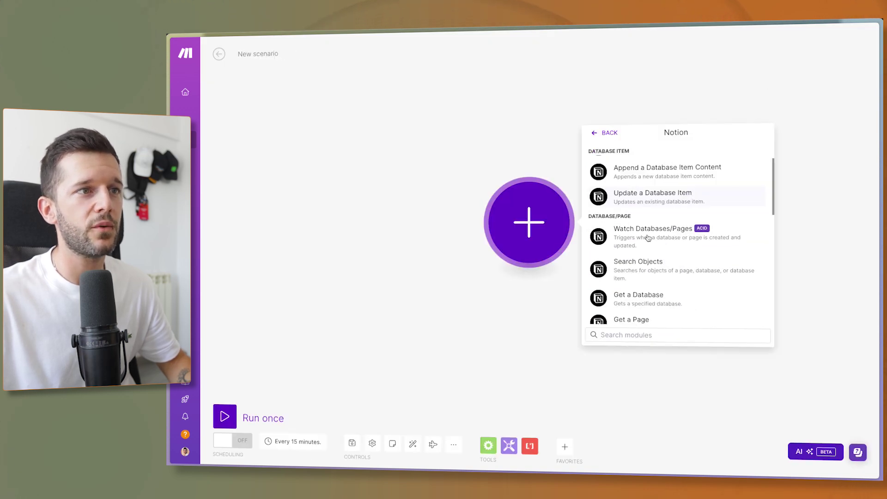
pyautogui.click(657, 276)
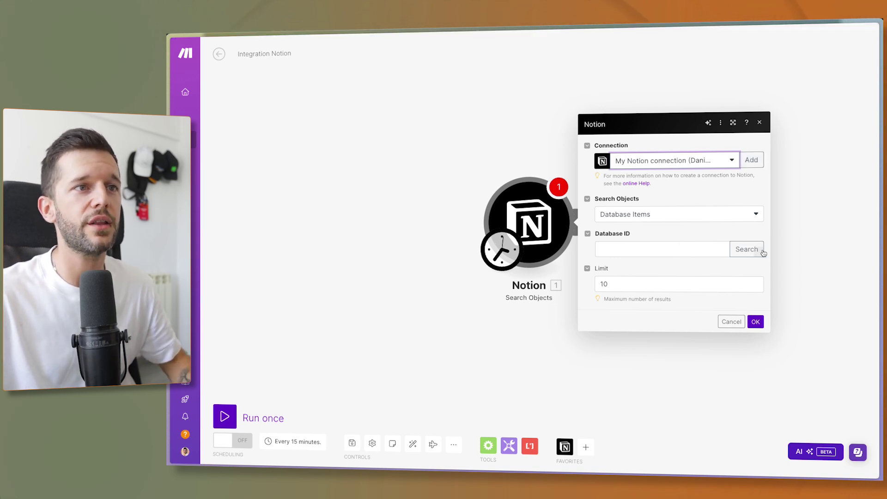
# Point the search at the 'youtube videos' database and check the filter property in Notion.
pyautogui.click(747, 249)
pyautogui.click(636, 252)
pyautogui.write('y')
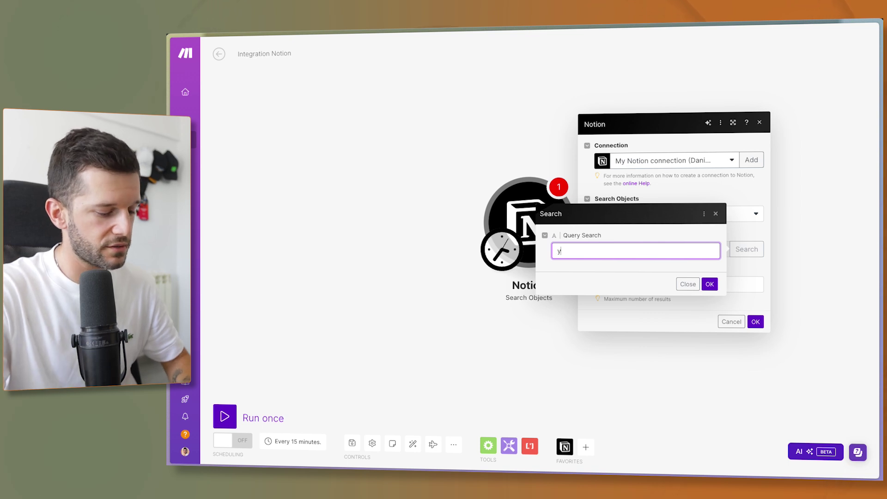
pyautogui.write('outube videos')
pyautogui.click(710, 284)
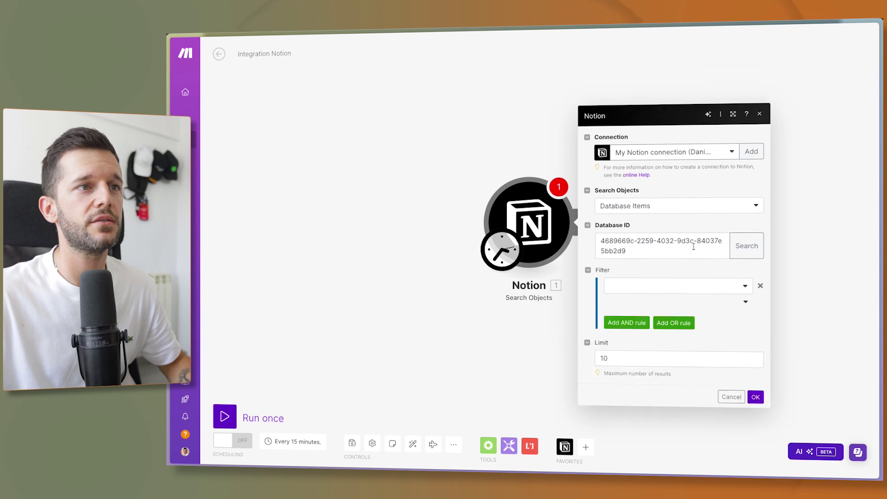
pyautogui.click(626, 241)
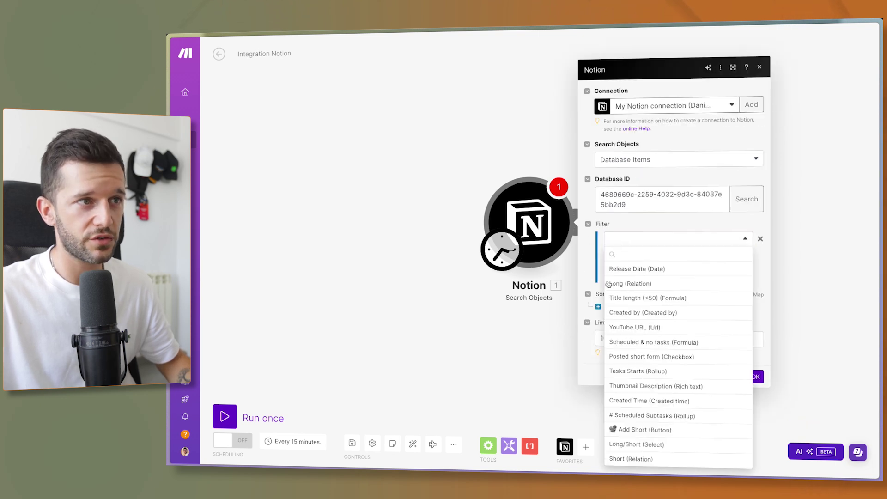
pyautogui.press('super+Tab')
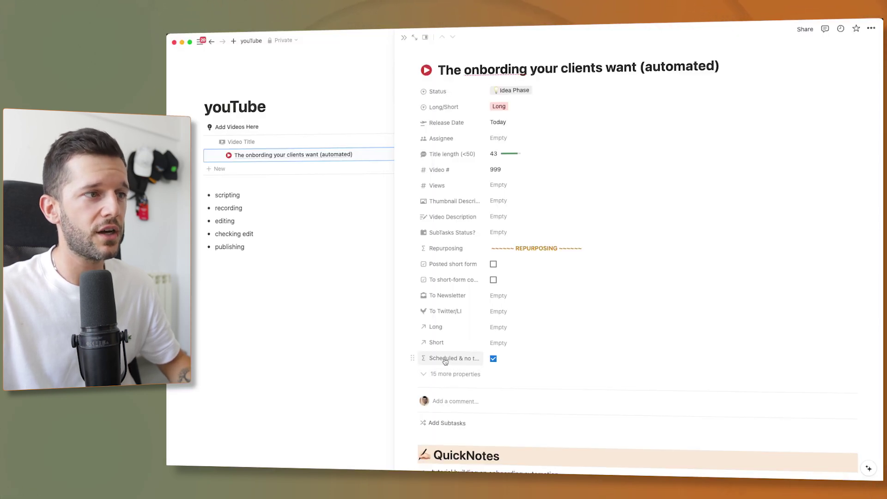
pyautogui.press('super+Tab')
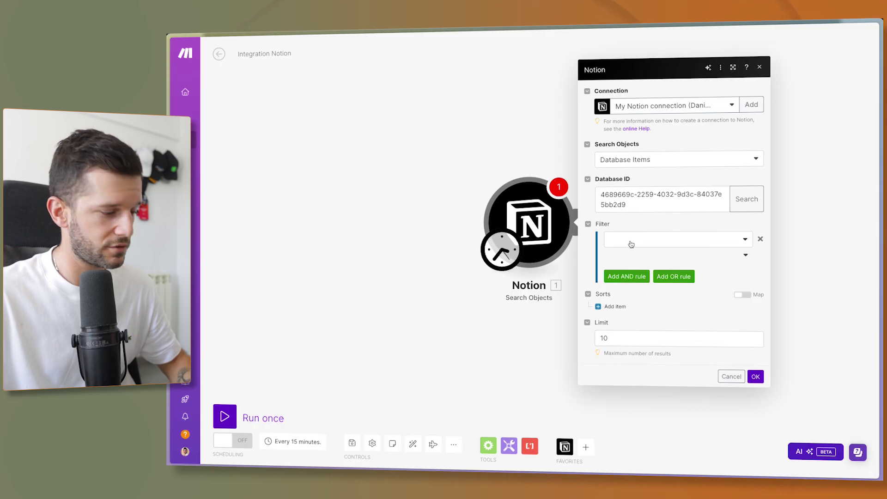
# Filter on 'Scheduled & no tasks' Checkbox equals true and raise the result limit to 100.
pyautogui.click(631, 240)
pyautogui.click(639, 270)
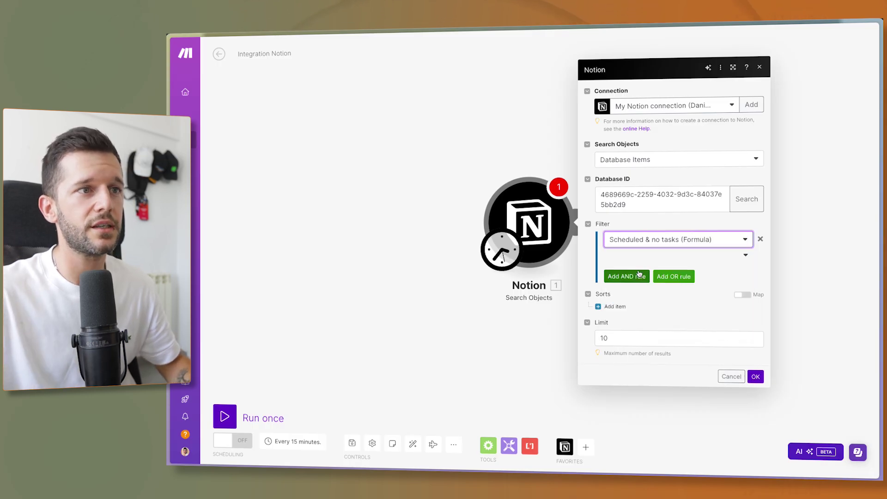
pyautogui.click(640, 257)
pyautogui.scroll(-10, 639, 340)
pyautogui.scroll(-3, 630, 309)
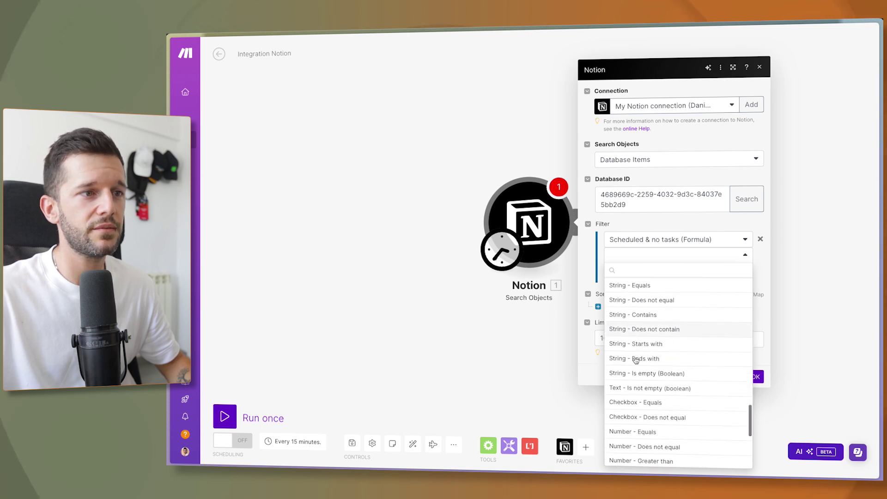
pyautogui.click(633, 361)
pyautogui.click(642, 272)
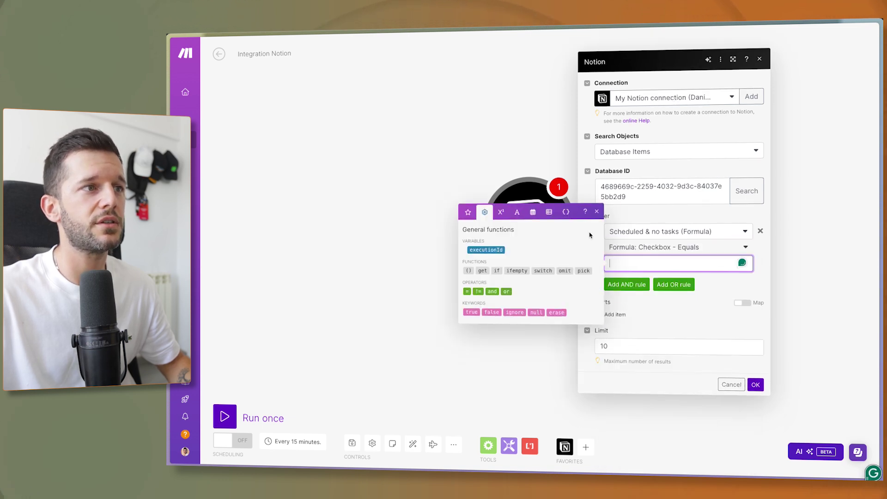
pyautogui.click(472, 313)
pyautogui.click(586, 276)
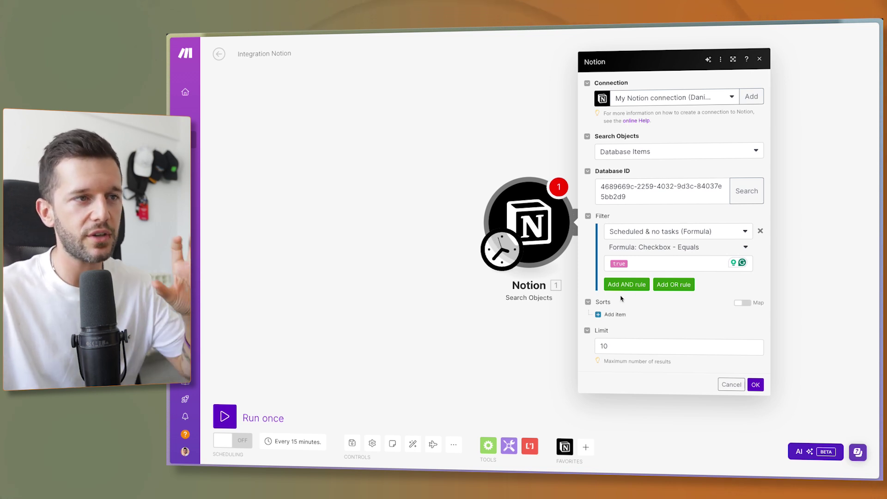
pyautogui.doubleClick(601, 345)
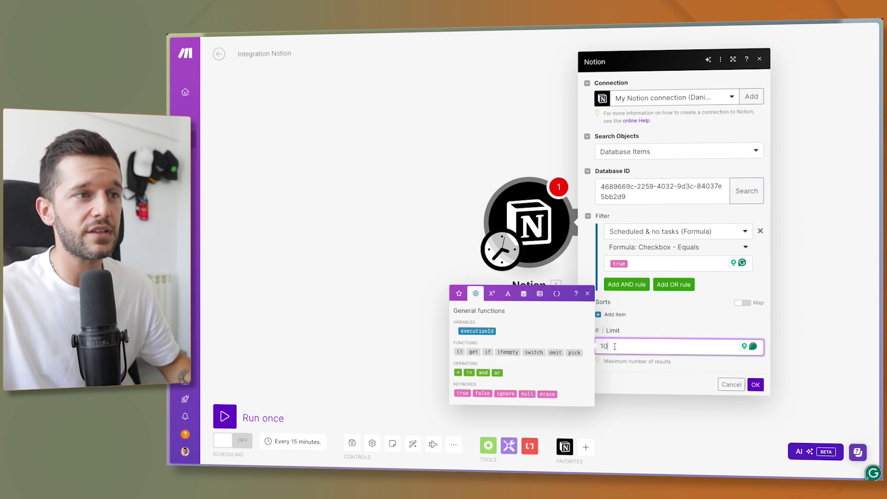
pyautogui.write('0')
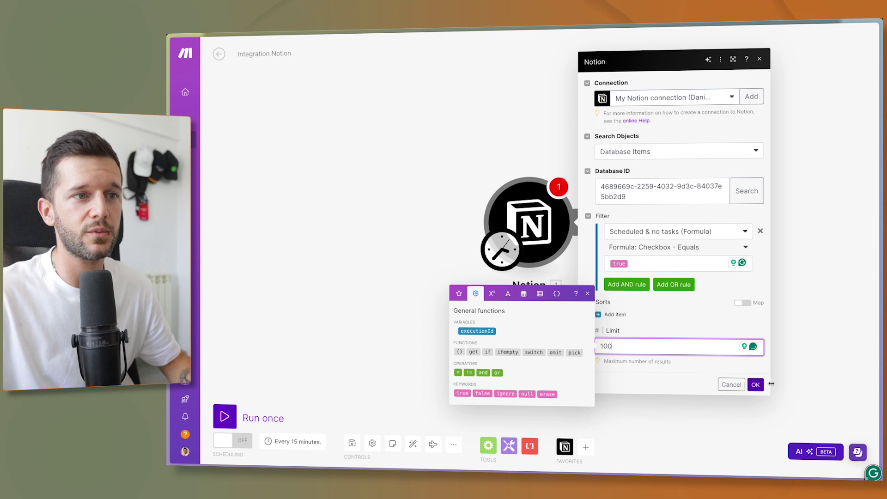
# Save the search settings and rename the module 'Find videos to create subtasks for'.
pyautogui.click(756, 385)
pyautogui.rightClick(536, 228)
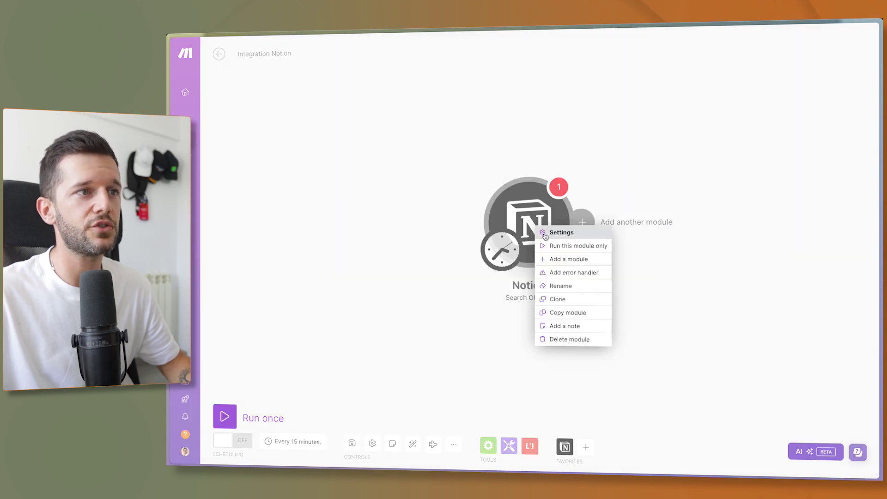
pyautogui.click(562, 286)
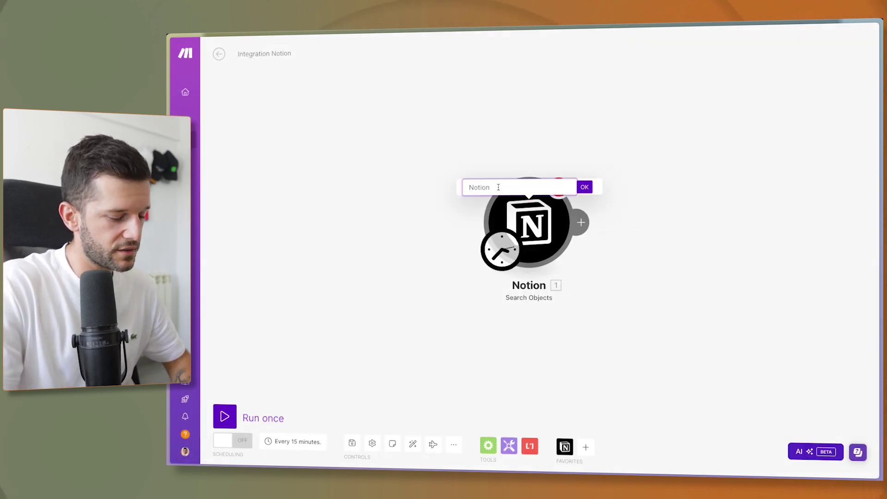
pyautogui.write('Find videos to create subtasks for')
pyautogui.press('Return')
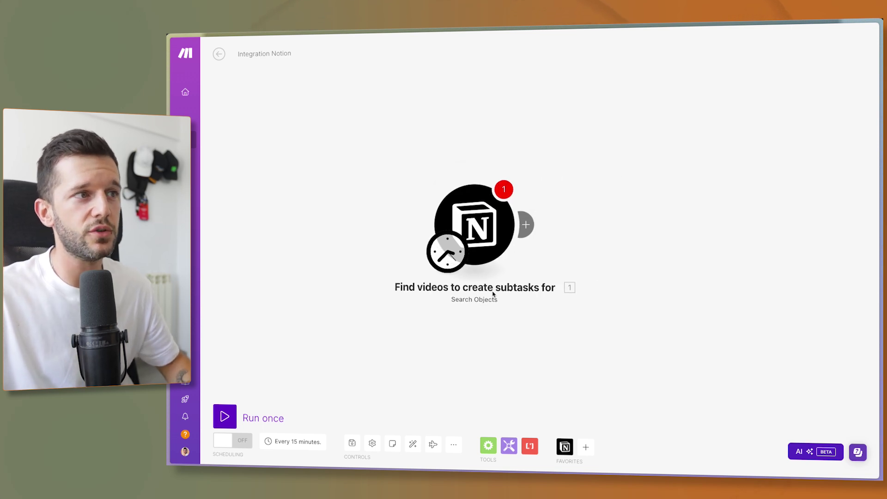
pyautogui.click(478, 240)
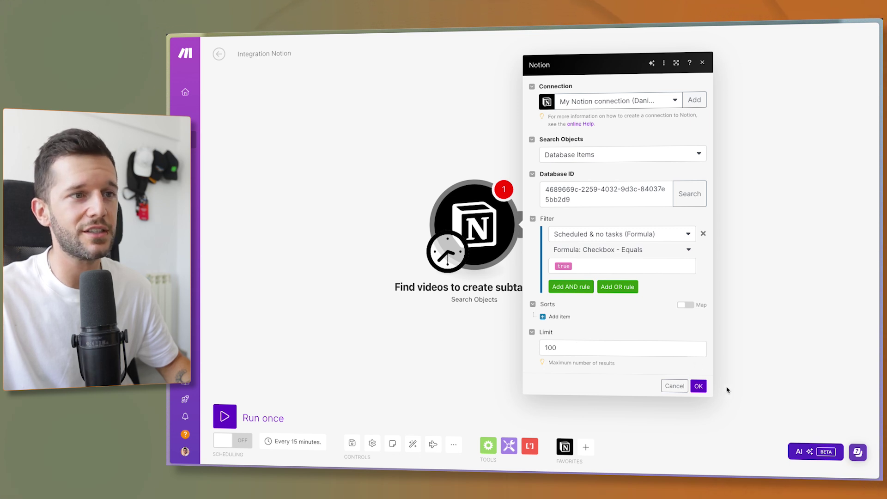
pyautogui.click(699, 387)
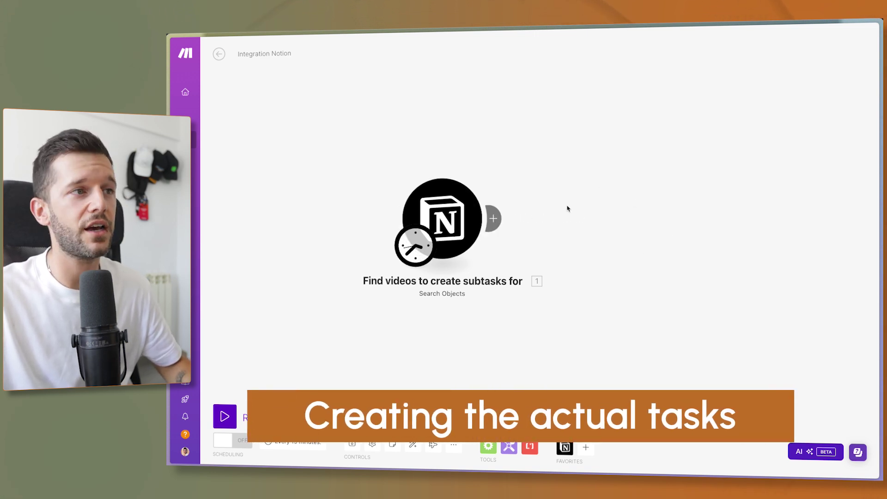
# Add a Notion Create a Database Item module after the search module.
pyautogui.click(503, 218)
pyautogui.click(704, 159)
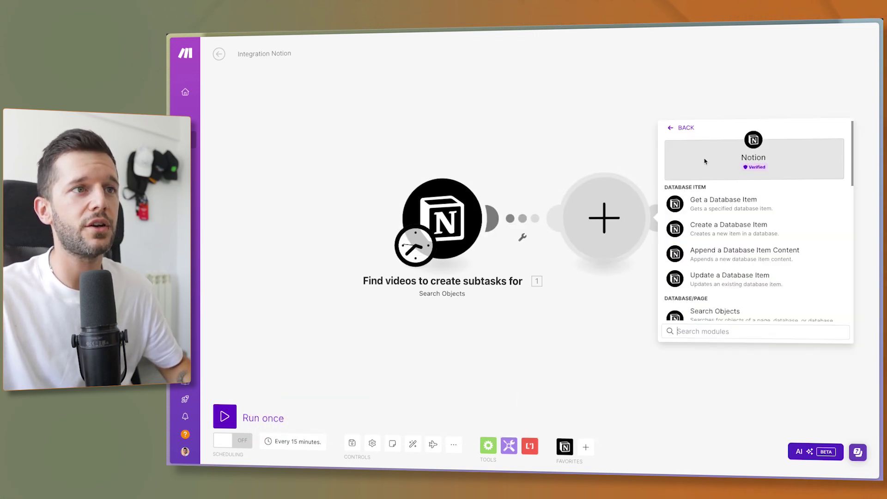
pyautogui.click(717, 230)
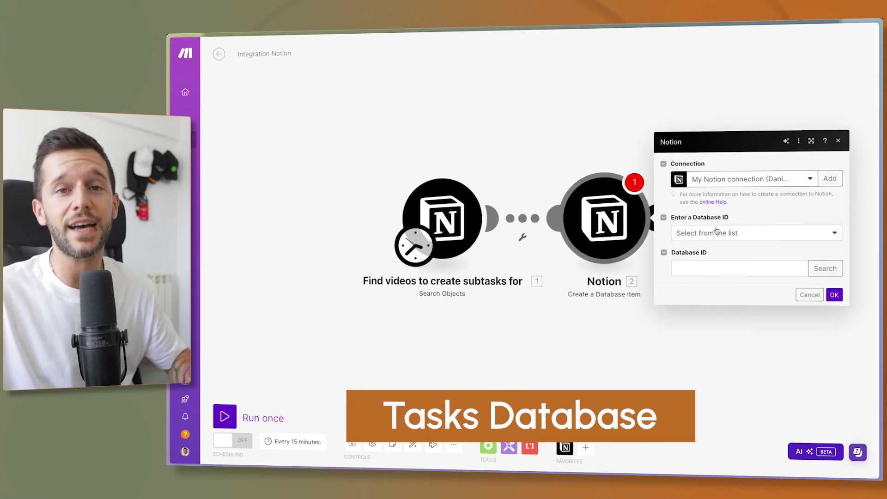
# Search for the 'tasks' database, then return to the onboarding video page in Notion.
pyautogui.click(837, 268)
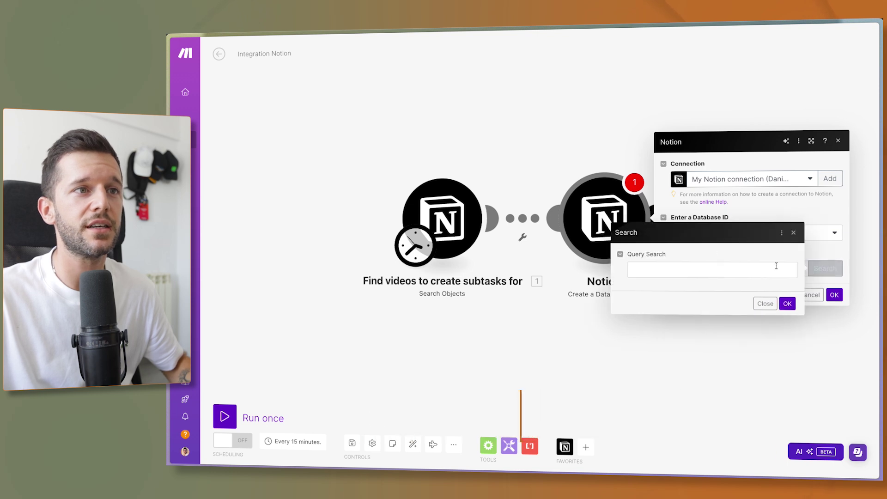
pyautogui.click(731, 269)
pyautogui.write('tasks')
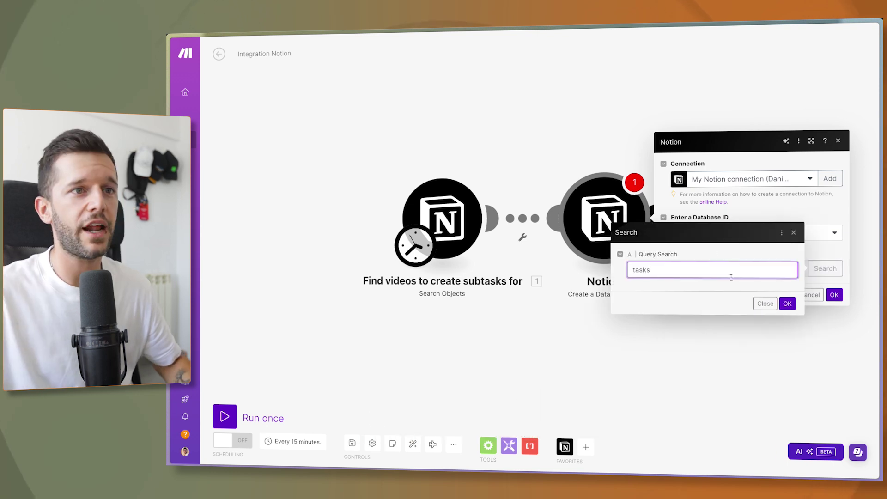
pyautogui.click(787, 304)
pyautogui.press('super+Tab')
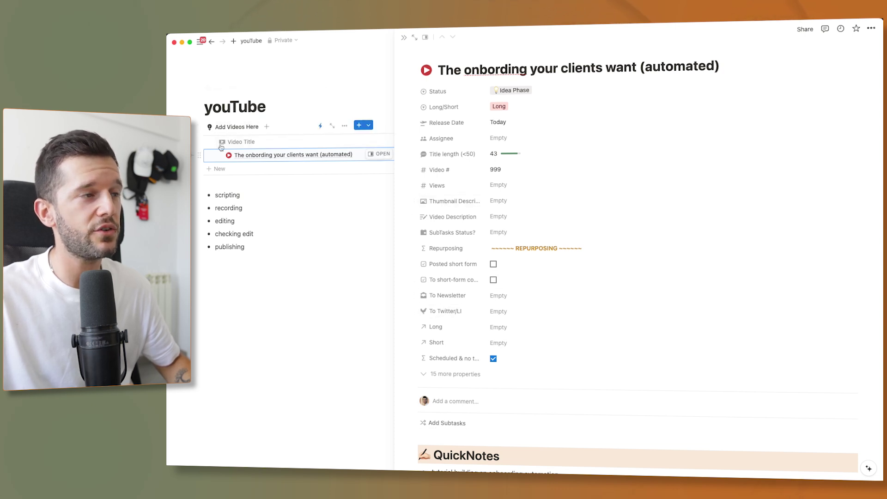
pyautogui.scroll(-4, 469, 430)
# On the video page, reveal the 15 hidden properties and start adding a Relation property.
pyautogui.click(446, 344)
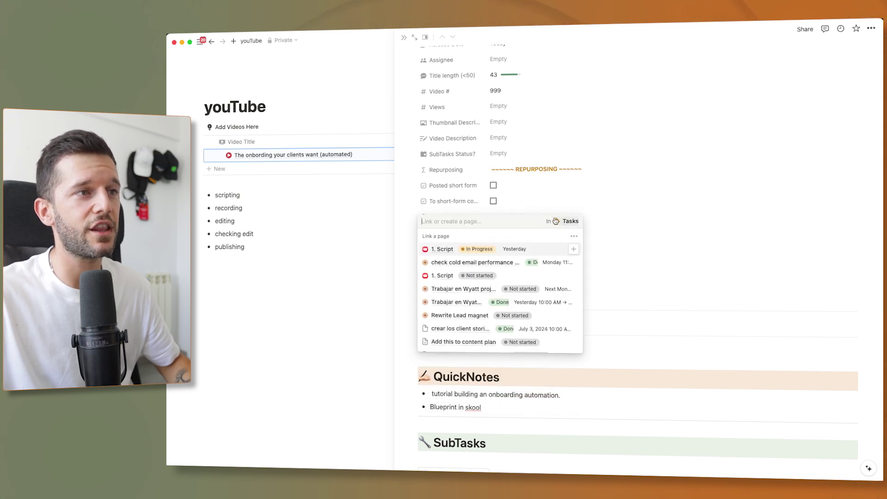
pyautogui.click(646, 365)
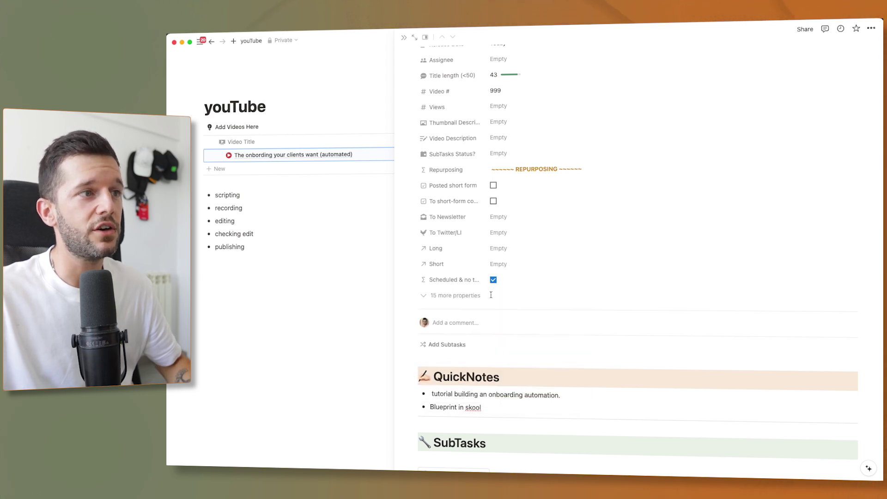
pyautogui.click(455, 295)
pyautogui.click(448, 317)
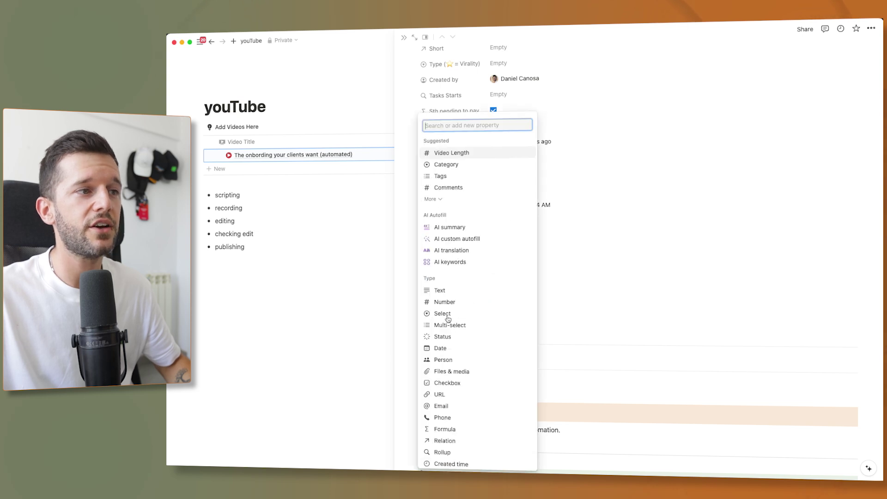
pyautogui.click(450, 440)
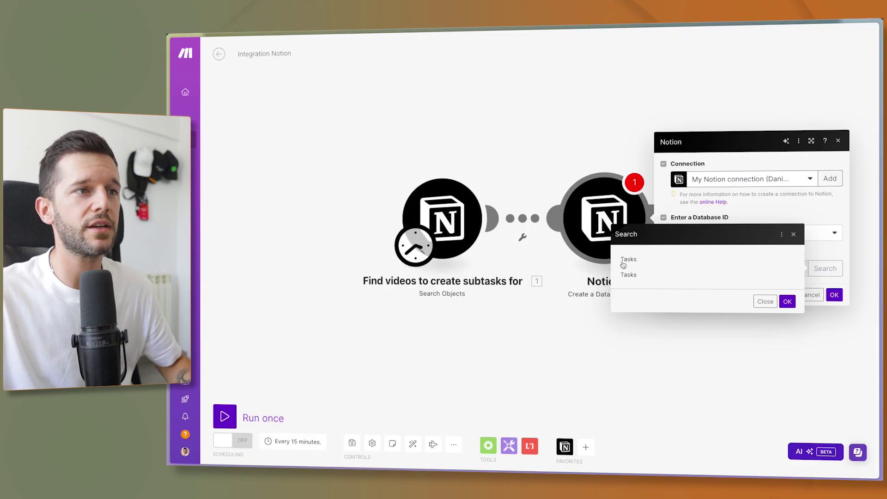
# Choose the Tasks database, name the task '1. Scripting' and set status To-do: Not started.
pyautogui.click(625, 260)
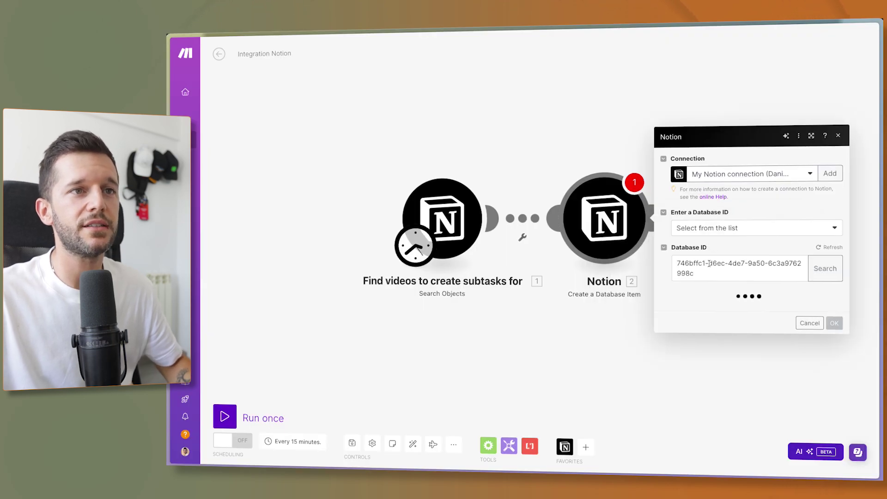
pyautogui.click(709, 225)
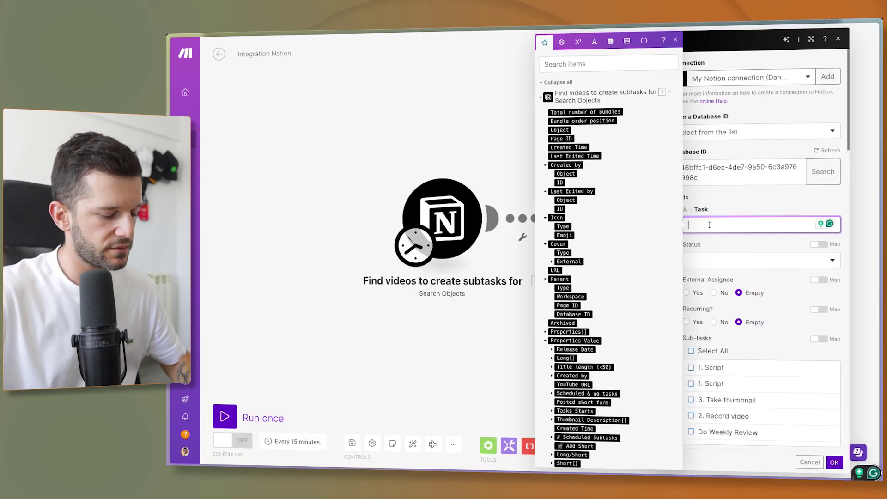
pyautogui.write('1. Scripting')
pyautogui.click(737, 259)
pyautogui.click(705, 299)
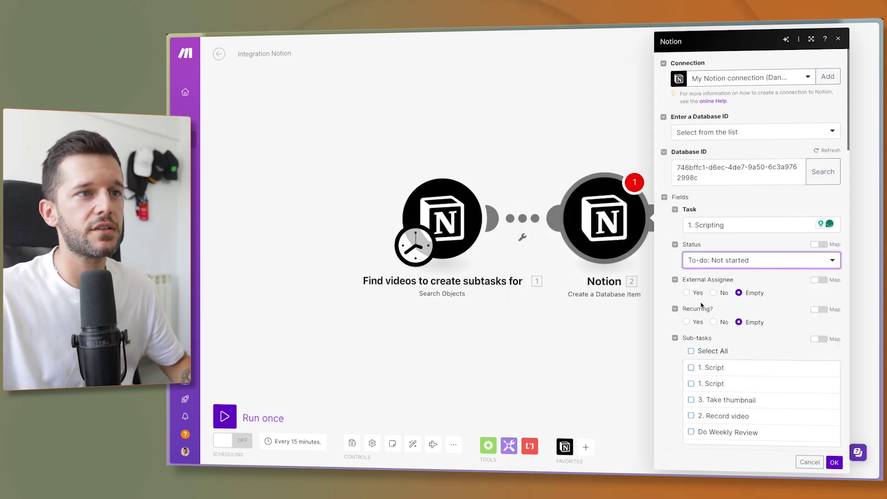
pyautogui.scroll(-3, 664, 274)
pyautogui.scroll(-5, 664, 299)
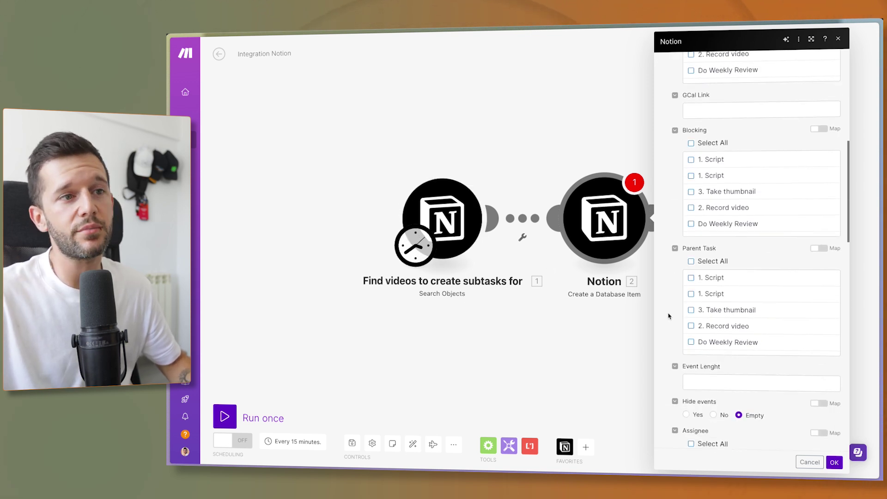
pyautogui.scroll(-6, 674, 283)
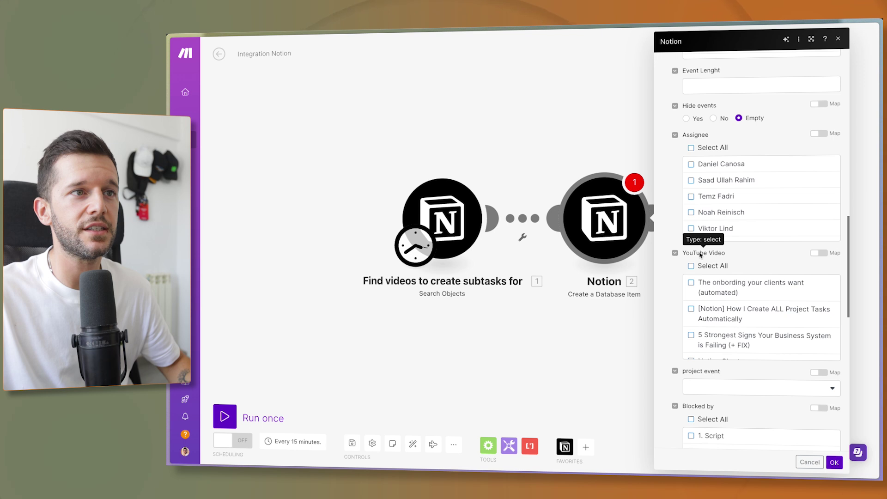
# Map module 1's Page ID into the YouTube Video field.
pyautogui.click(819, 253)
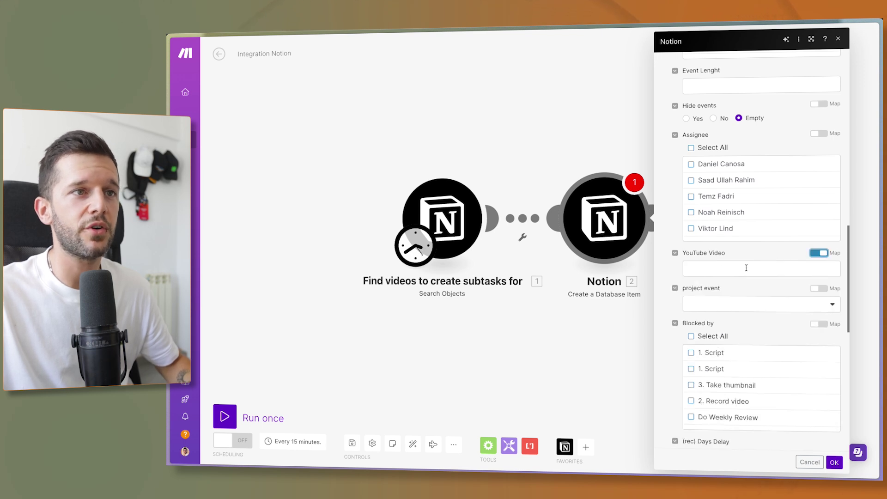
pyautogui.click(746, 268)
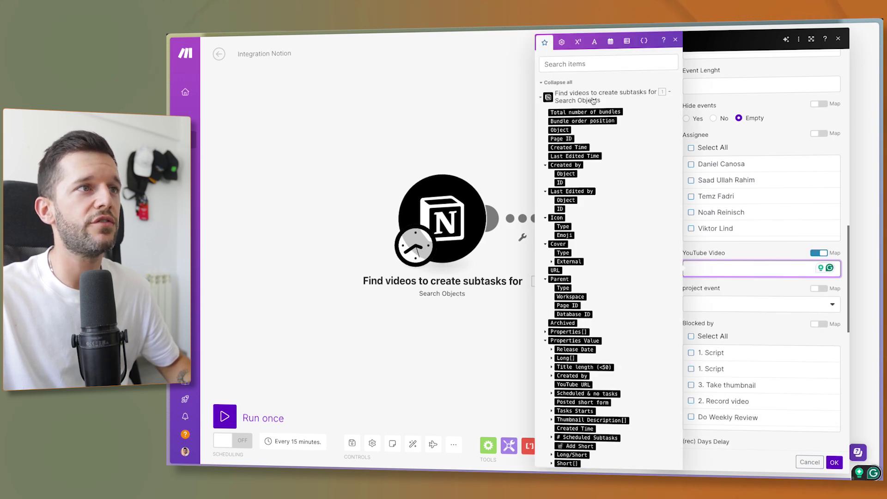
pyautogui.click(565, 138)
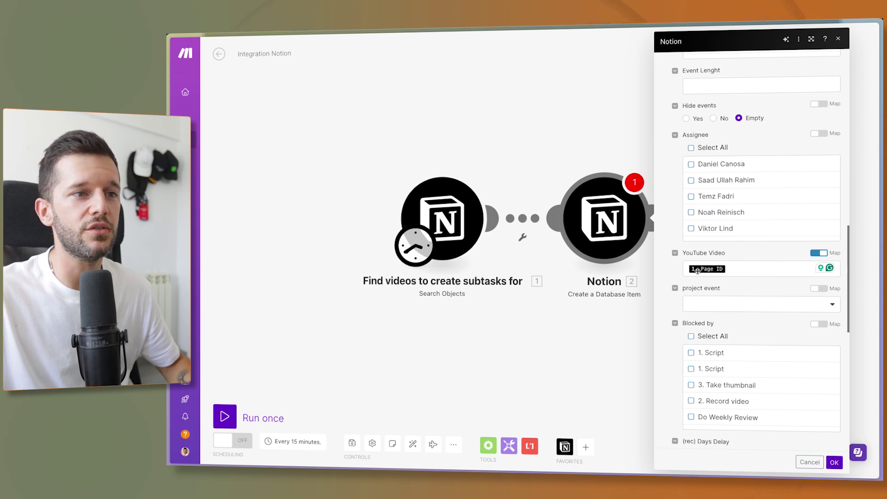
pyautogui.scroll(-5, 668, 319)
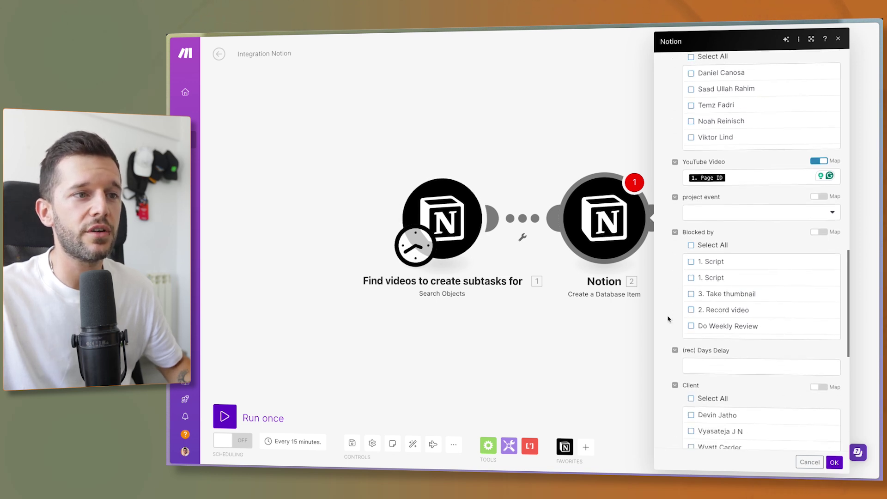
pyautogui.scroll(-5, 667, 319)
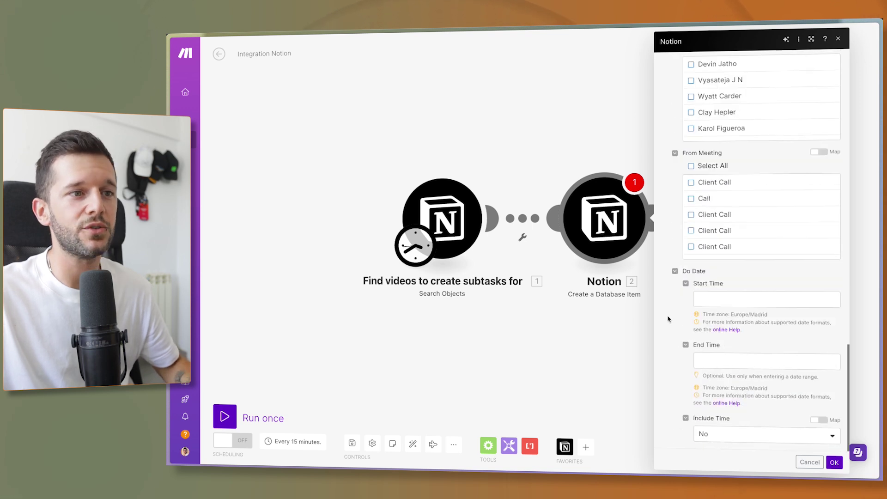
pyautogui.scroll(-5, 667, 319)
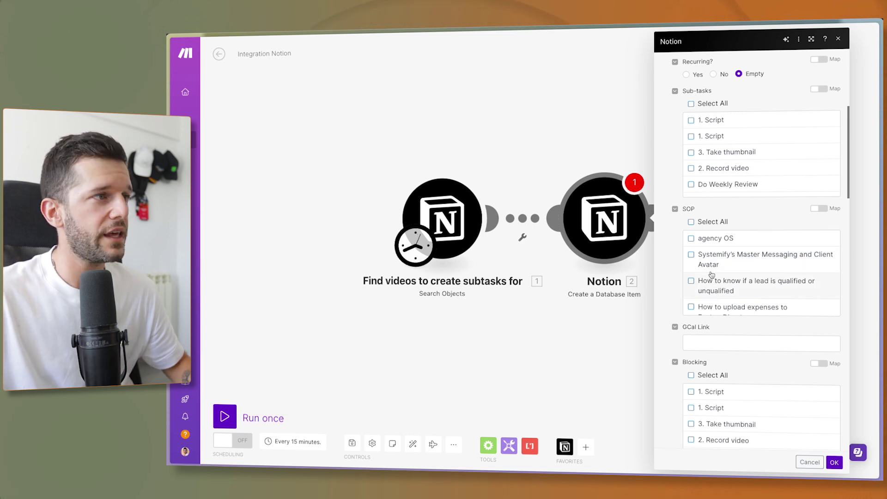
# In Notion, switch the SOPs and Docs database to its Operations view.
pyautogui.press('super+Tab')
pyautogui.moveTo(200, 41)
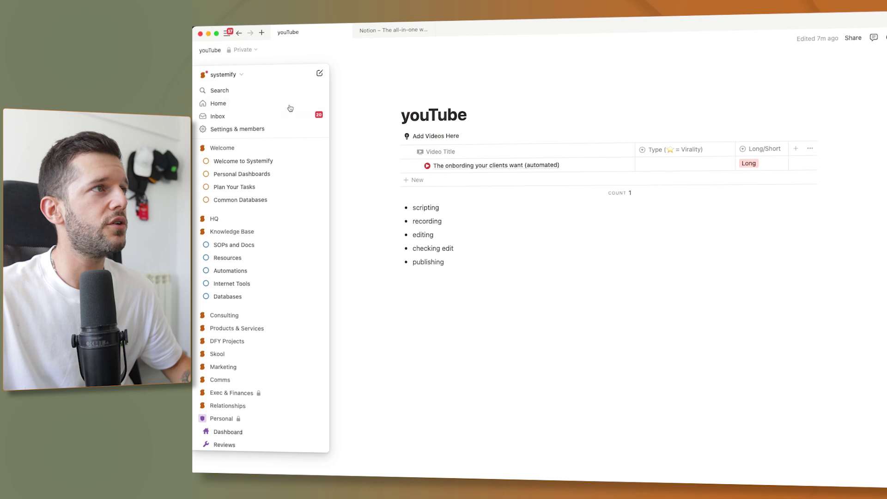
pyautogui.click(370, 30)
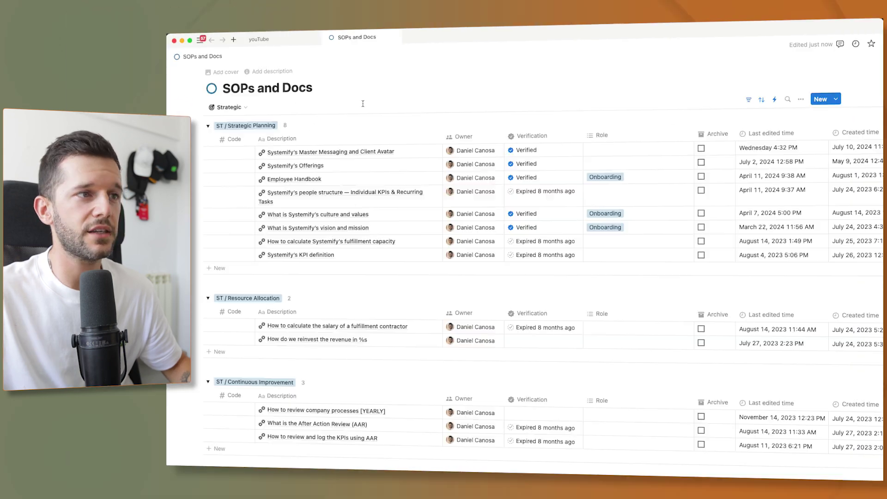
pyautogui.click(231, 113)
pyautogui.click(245, 143)
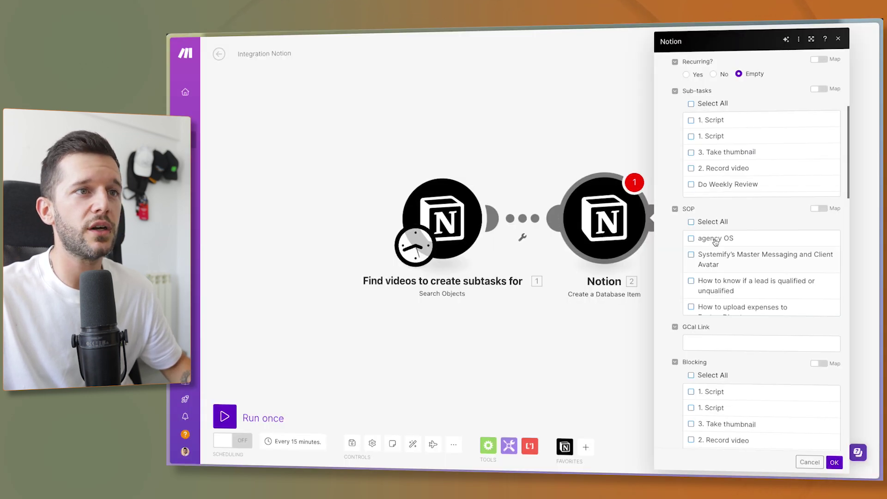
pyautogui.scroll(-3, 724, 278)
pyautogui.scroll(-2, 724, 283)
# Search 'video', attach the 'Creating a YouTube Video for Our Channel' SOP, and save the module.
pyautogui.hotkey('ctrl', 'f')
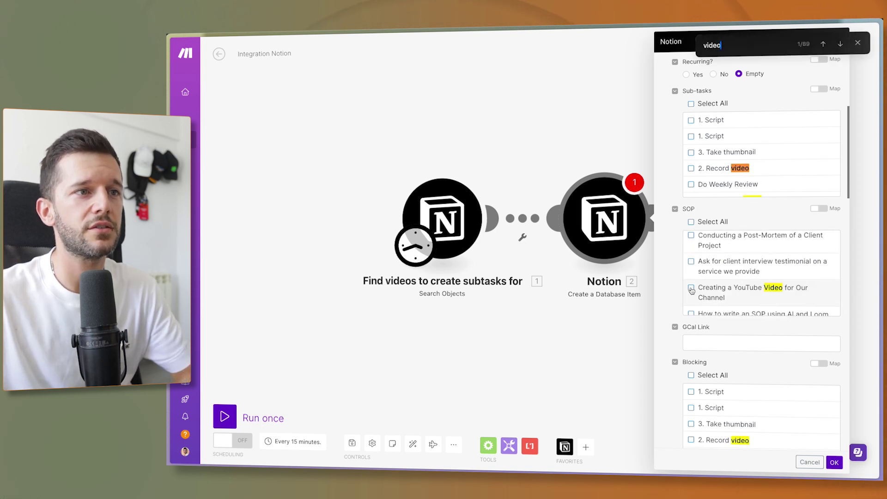
pyautogui.click(691, 289)
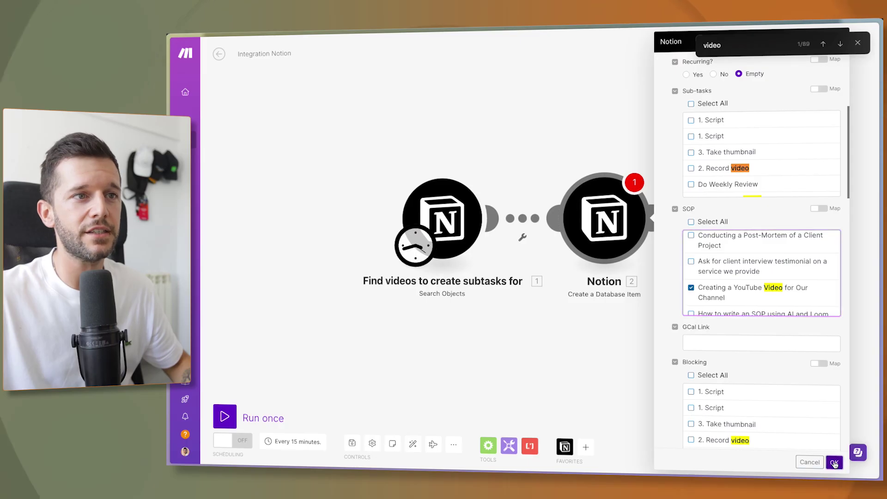
pyautogui.click(812, 453)
# Rename the Notion task module to 'Scripting' and clone it as module 3.
pyautogui.rightClick(595, 217)
pyautogui.click(638, 270)
pyautogui.write('Scripting')
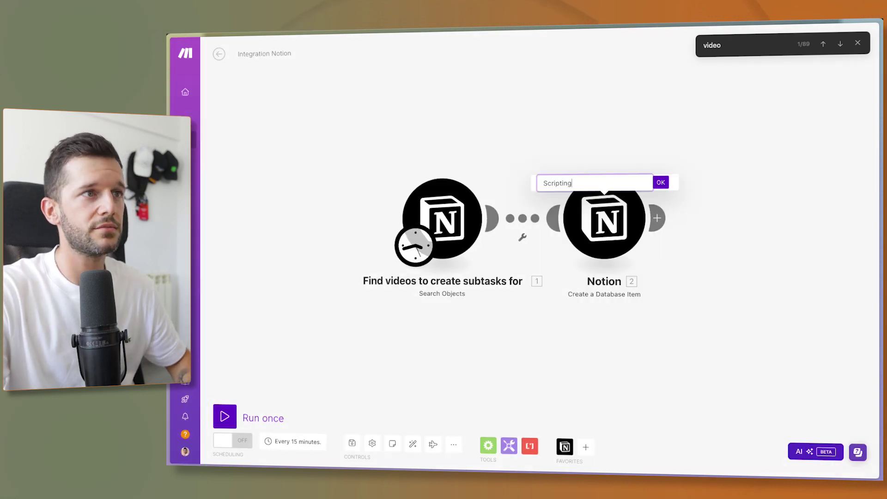
pyautogui.press('Return')
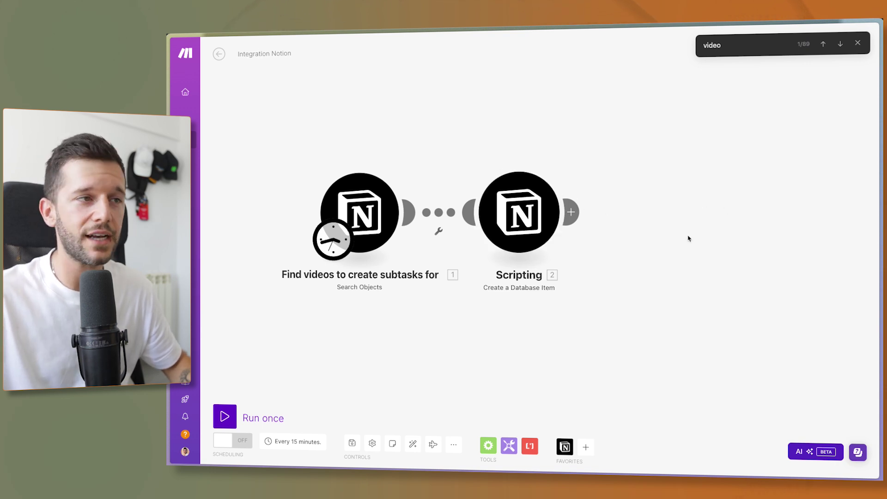
pyautogui.rightClick(522, 218)
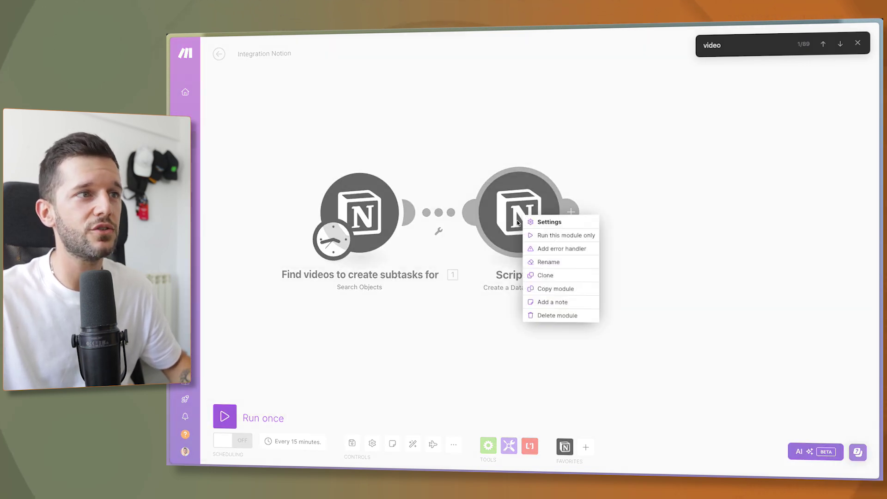
pyautogui.click(557, 276)
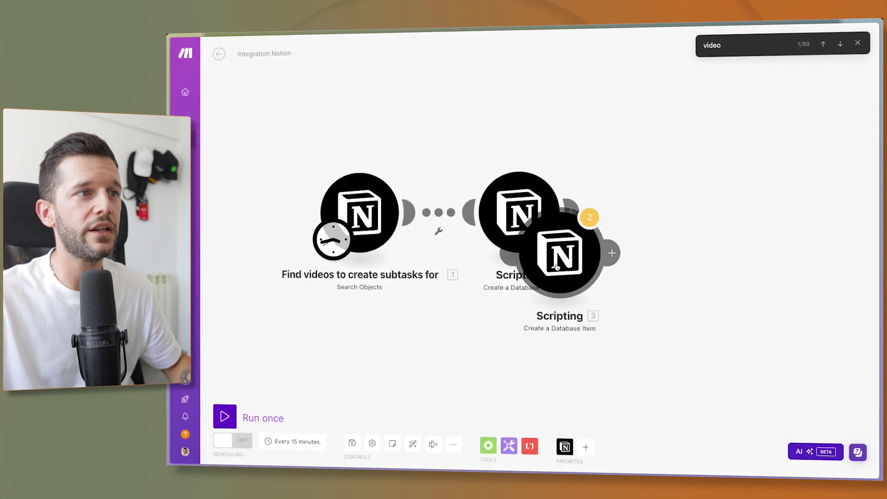
# Change the cloned module's task name to '2. Recording', then switch to Notion.
pyautogui.click(692, 217)
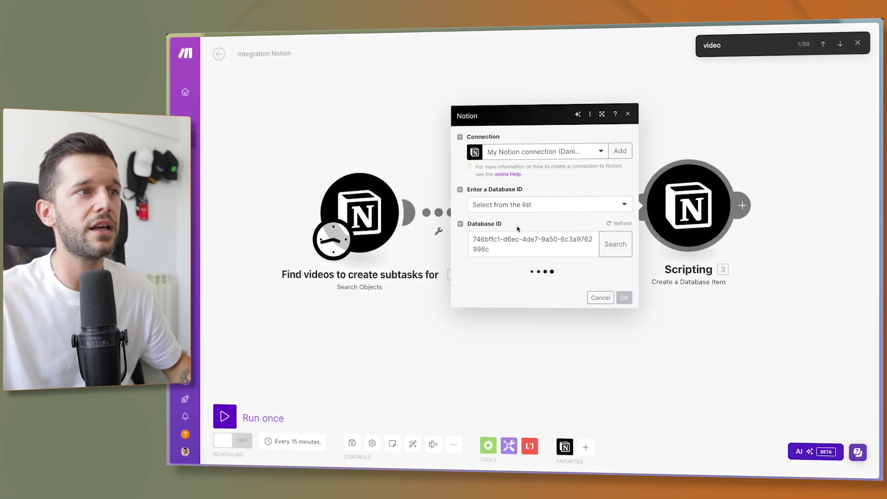
pyautogui.tripleClick(520, 225)
pyautogui.write('2.')
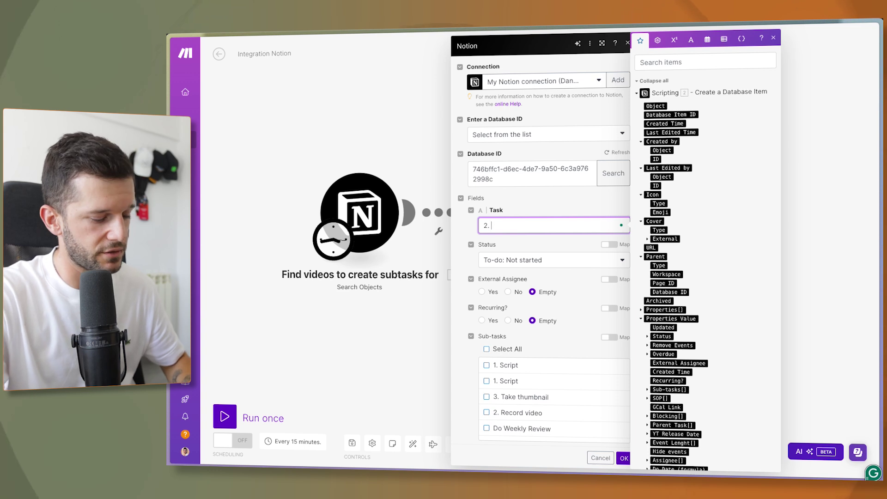
pyautogui.write(' Recording')
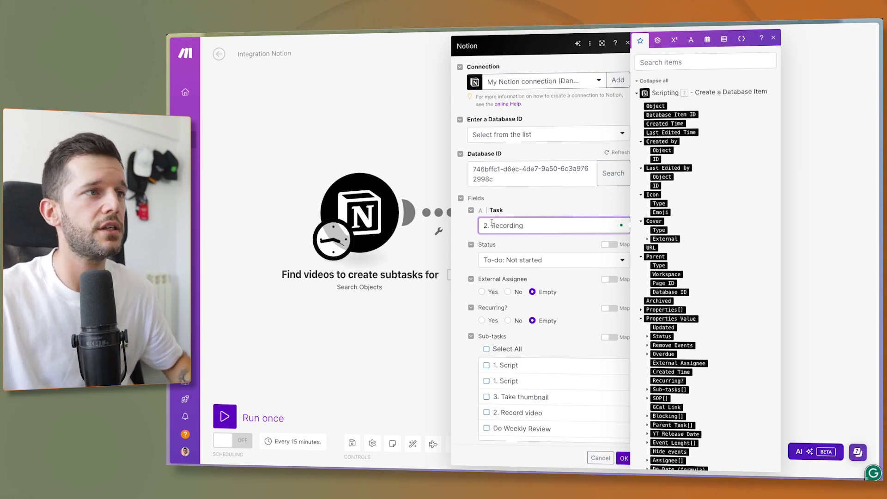
pyautogui.scroll(-7, 494, 325)
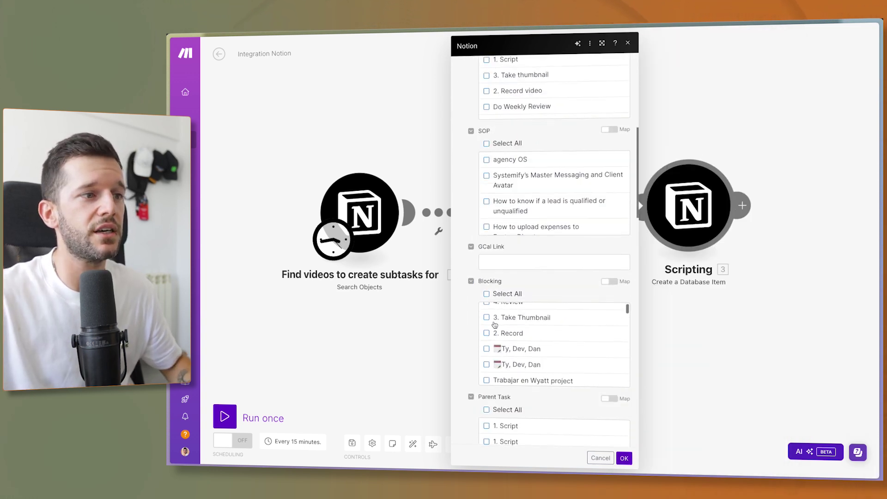
pyautogui.scroll(-10, 494, 325)
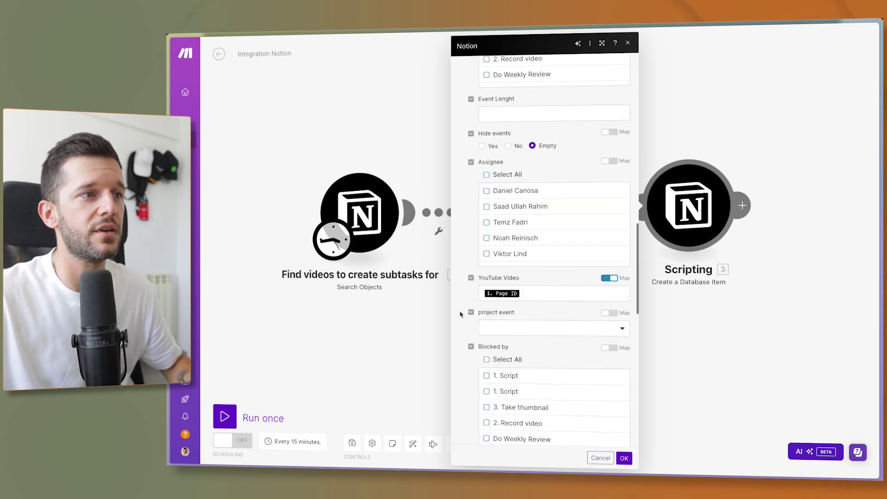
pyautogui.scroll(-15, 490, 324)
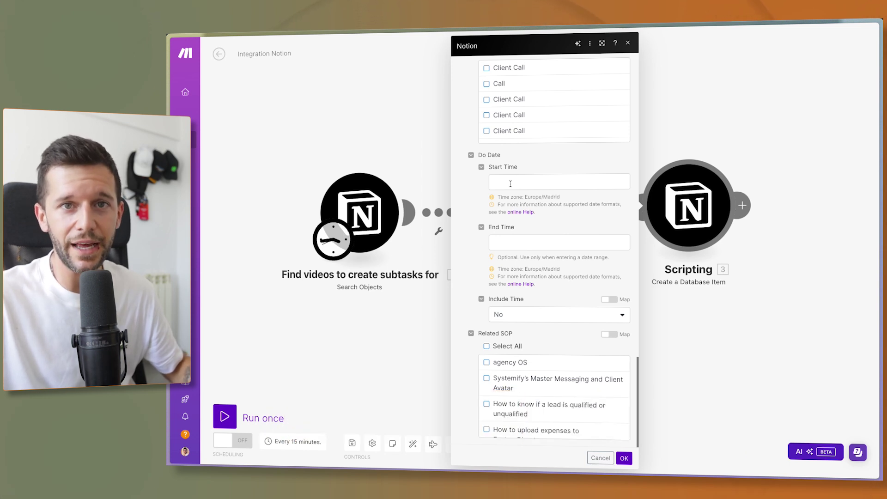
pyautogui.press('super+Tab')
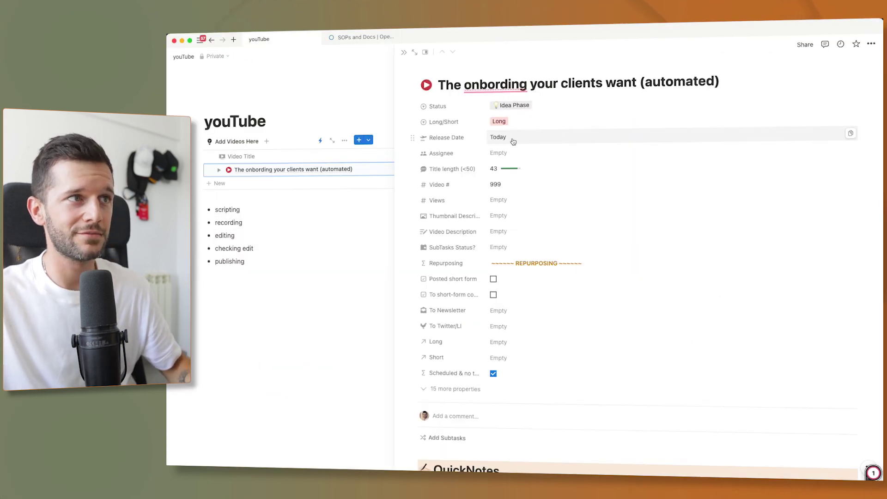
# Check the Notion video's Release Date of Jul 19, 2024, then return to the video page.
pyautogui.click(511, 139)
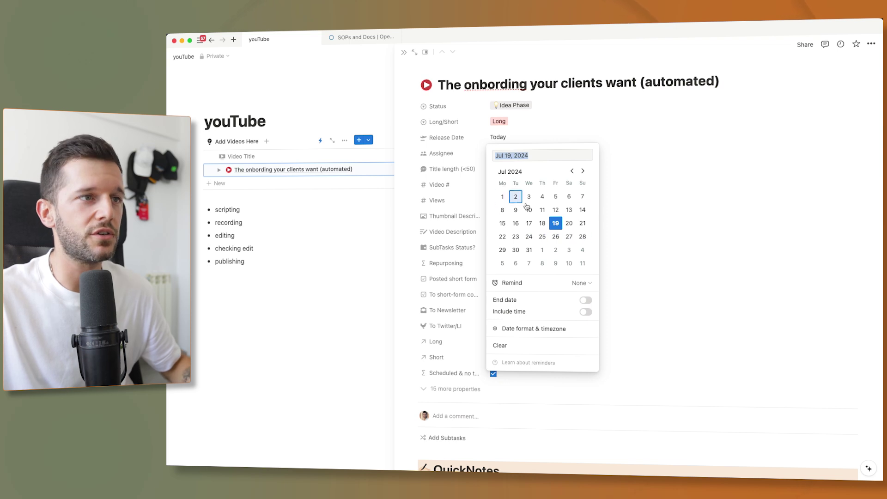
pyautogui.click(447, 135)
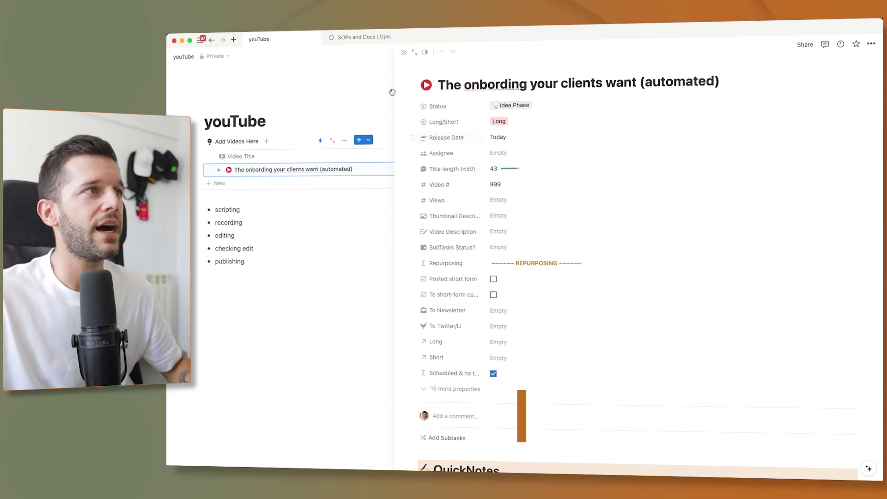
pyautogui.click(353, 38)
pyautogui.click(258, 39)
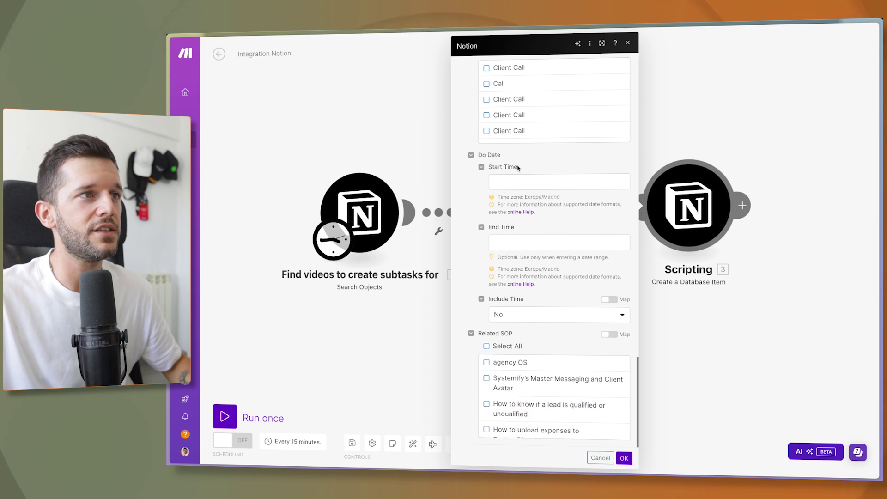
# Open the Do Date Start Time field and expand the video search module's output items.
pyautogui.click(515, 183)
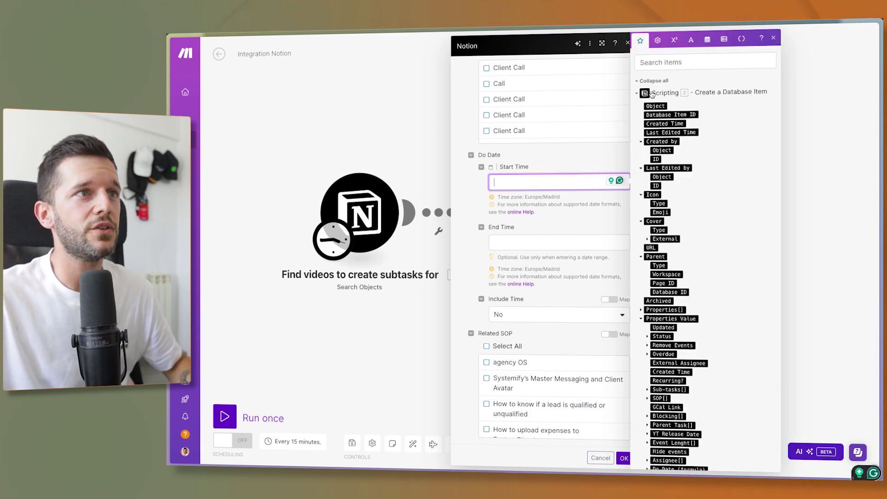
pyautogui.click(638, 95)
pyautogui.click(640, 103)
pyautogui.scroll(-10, 665, 324)
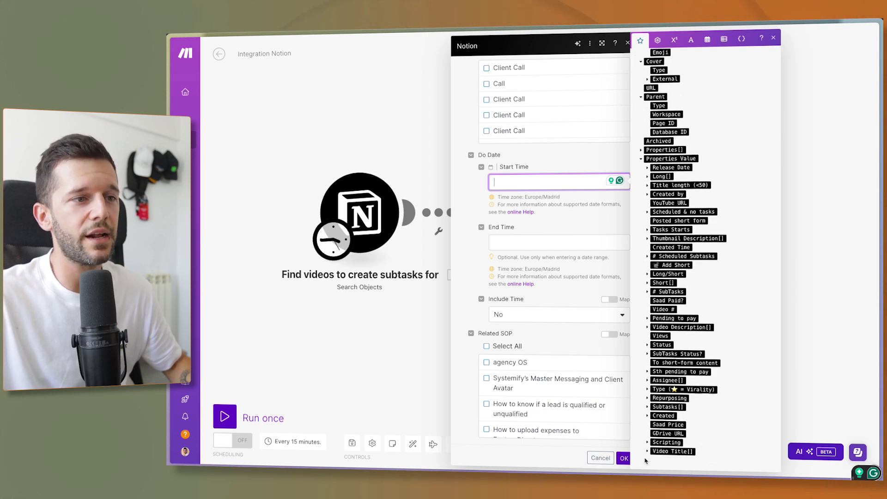
# Run only the video-search module to fetch sample video data and inspect its output.
pyautogui.click(624, 459)
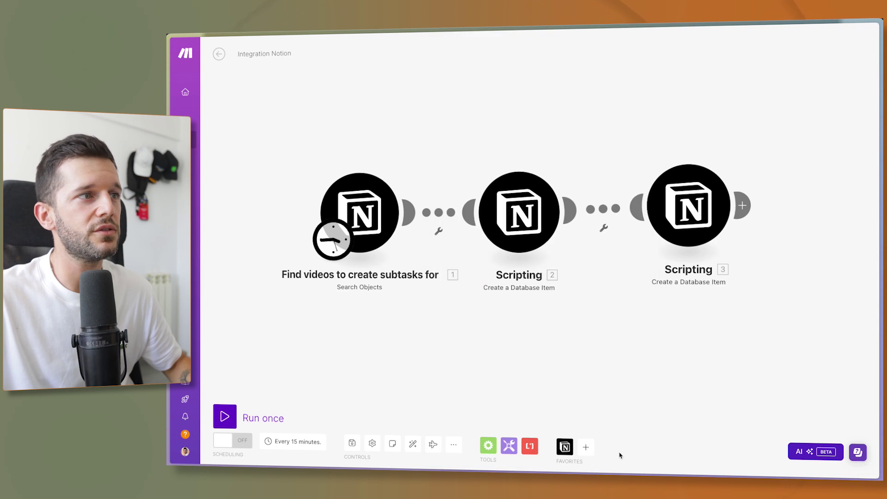
pyautogui.rightClick(365, 210)
pyautogui.click(391, 230)
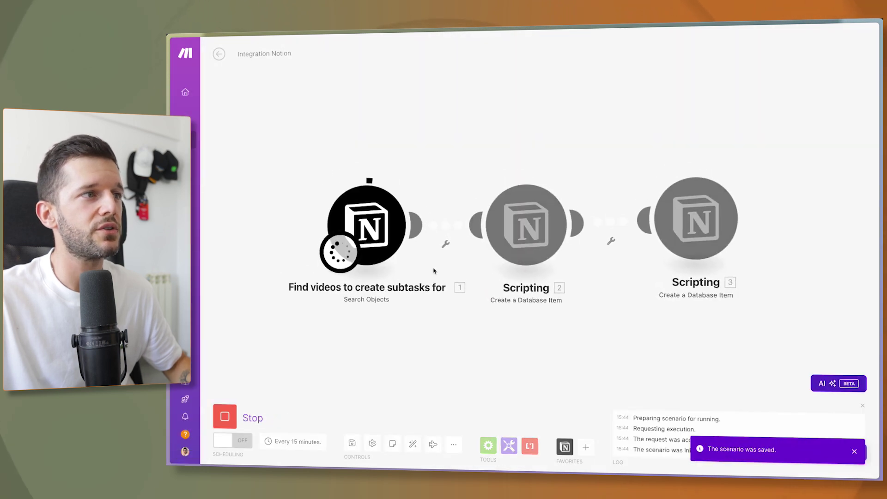
pyautogui.click(421, 175)
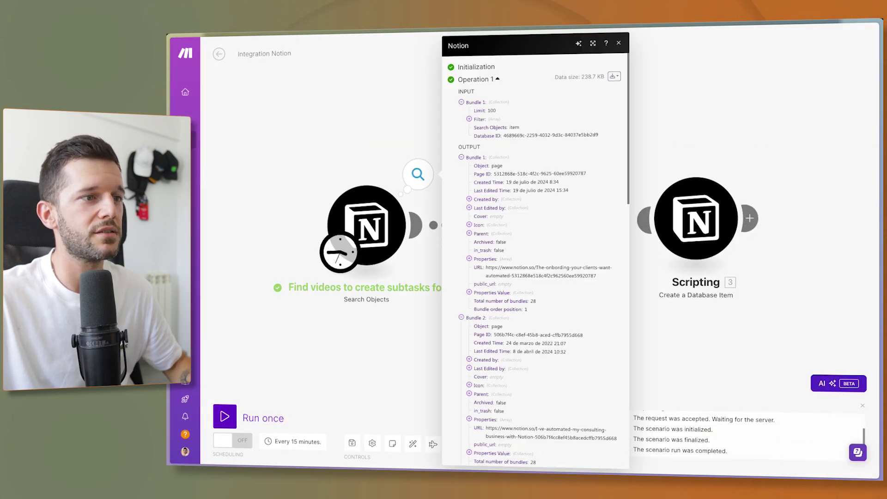
pyautogui.click(691, 376)
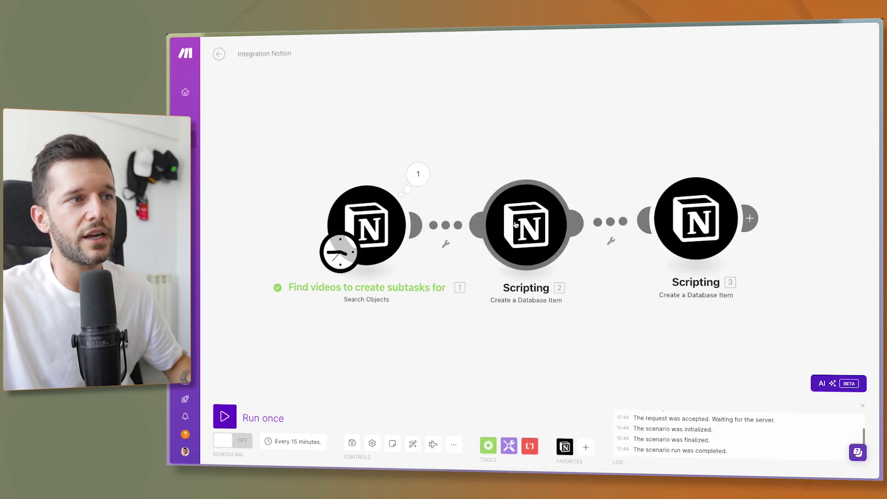
pyautogui.click(516, 225)
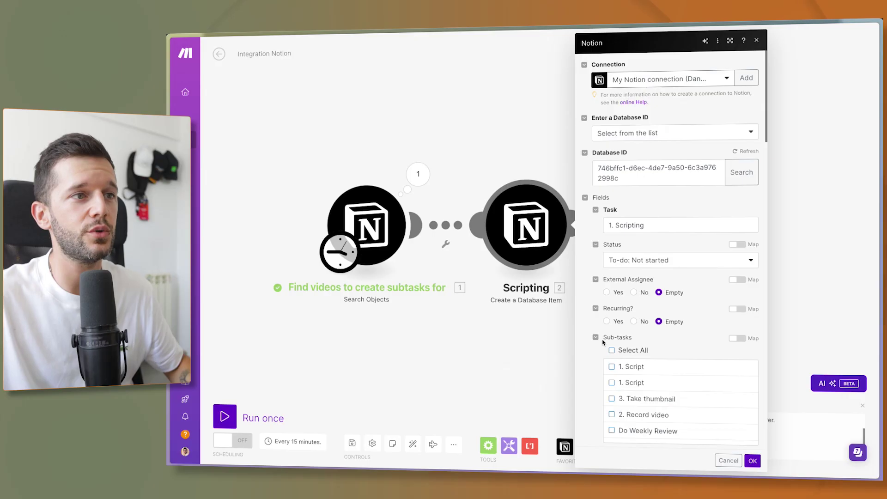
# Insert the addDays function into the Scripting module's Do Date Start Time.
pyautogui.scroll(-15, 588, 360)
pyautogui.scroll(-15, 588, 360)
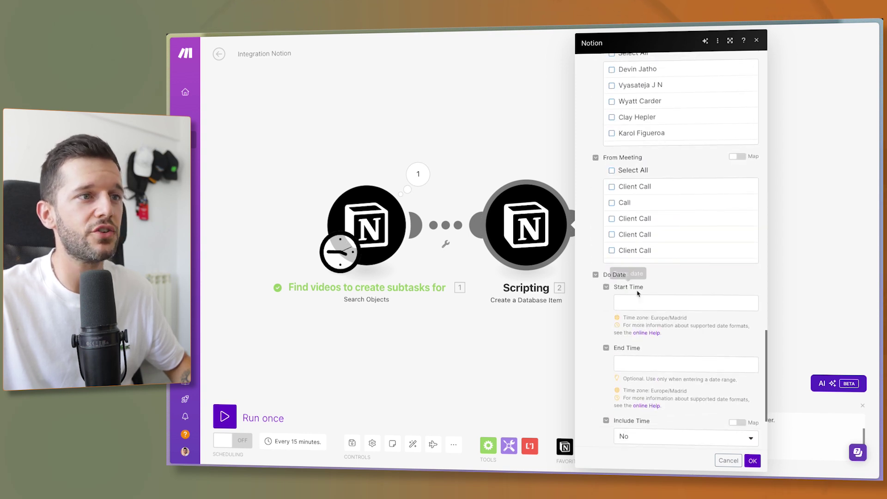
pyautogui.click(675, 303)
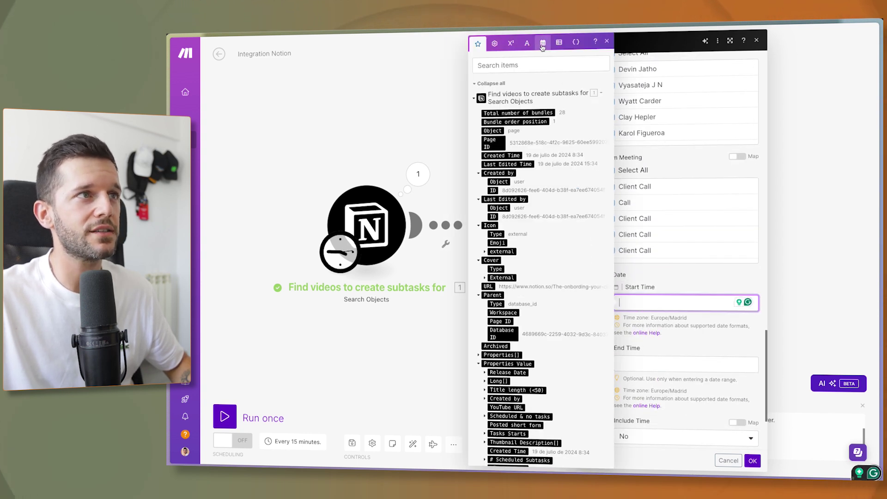
pyautogui.click(542, 43)
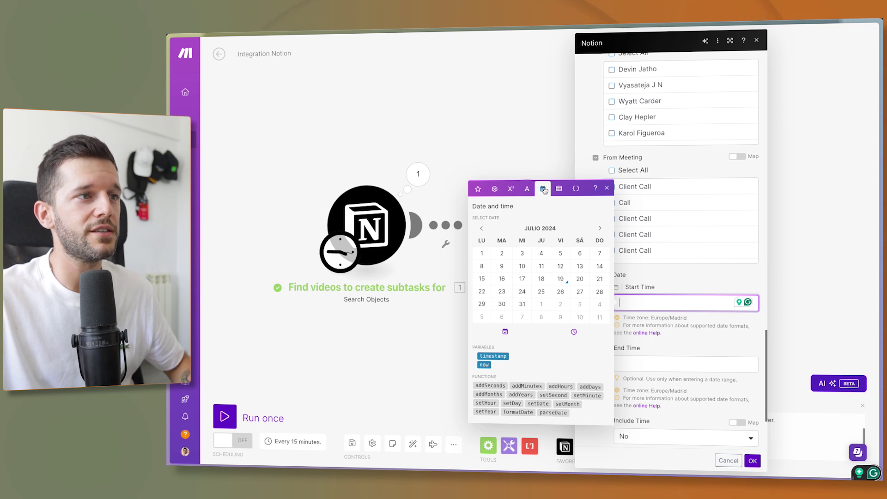
pyautogui.click(591, 387)
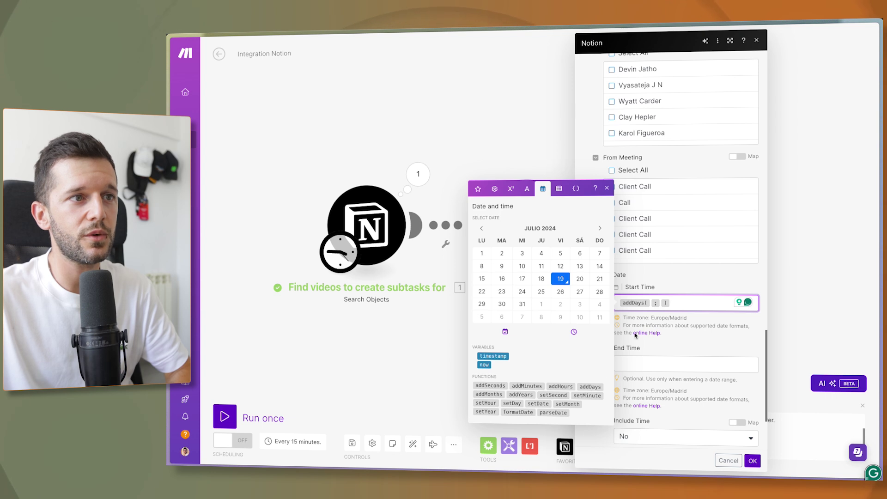
# Map Release Date: Start into addDays with a -4 day offset and save the module.
pyautogui.moveTo(640, 304)
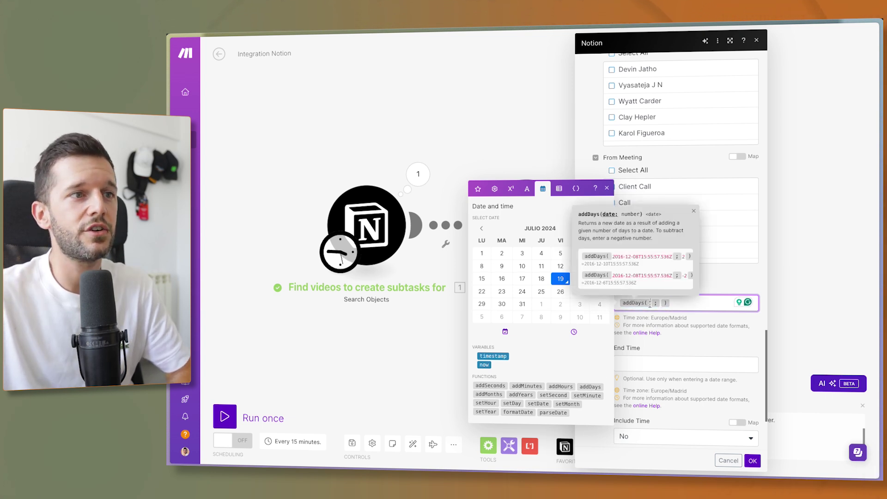
pyautogui.click(478, 189)
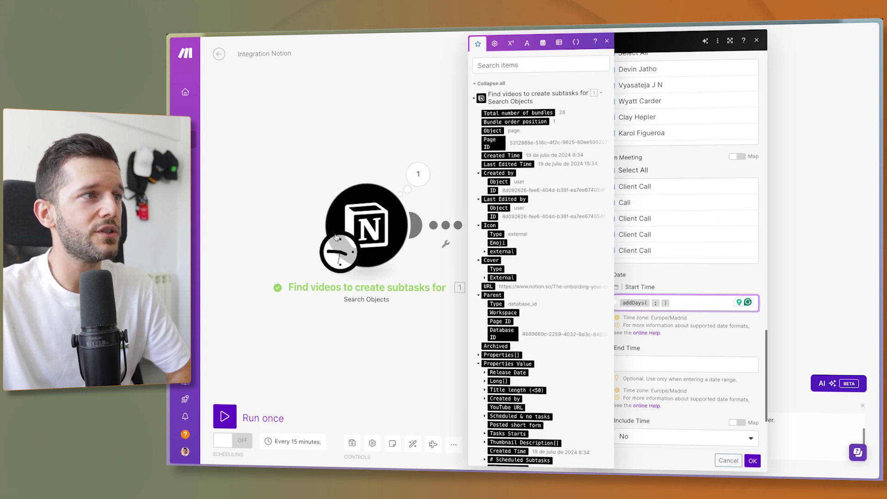
pyautogui.scroll(-3, 494, 293)
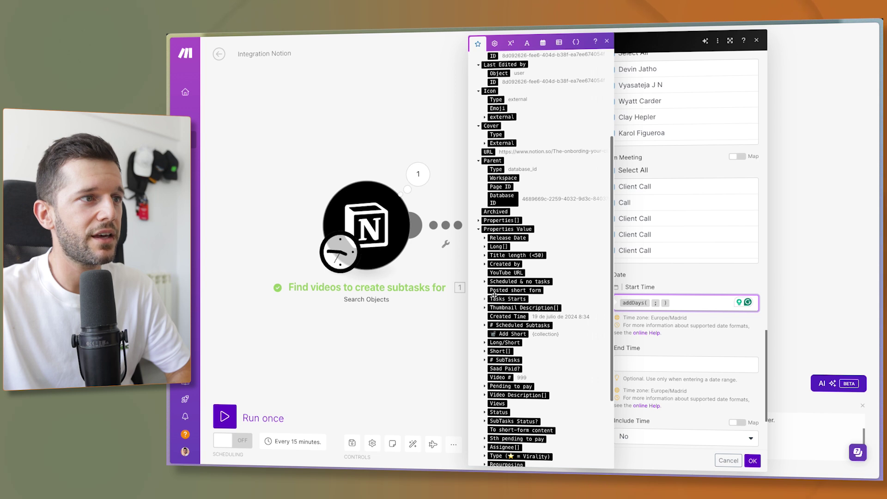
pyautogui.scroll(5, 494, 293)
pyautogui.click(533, 64)
pyautogui.write('release')
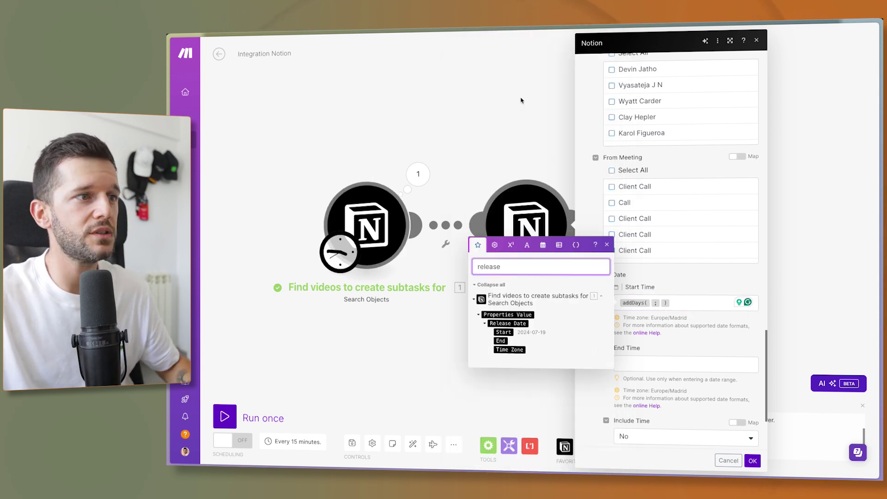
pyautogui.moveTo(503, 332); pyautogui.dragTo(508, 332)
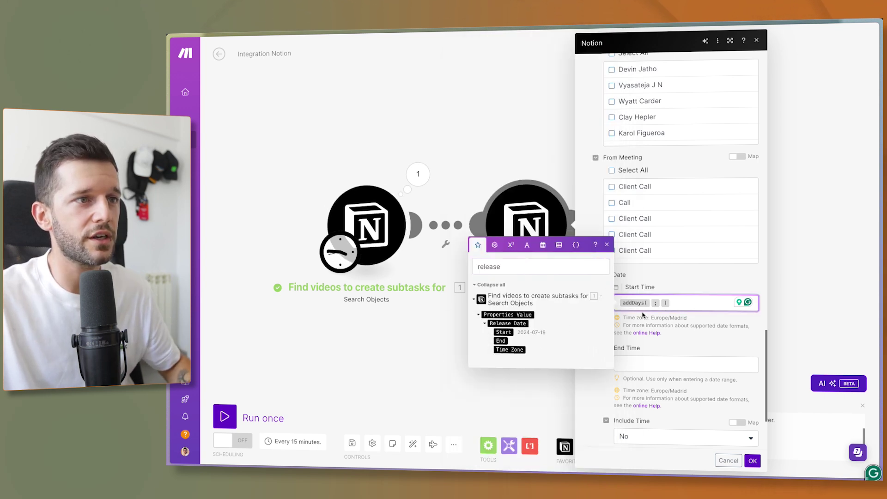
pyautogui.moveTo(644, 314); pyautogui.dragTo(628, 325)
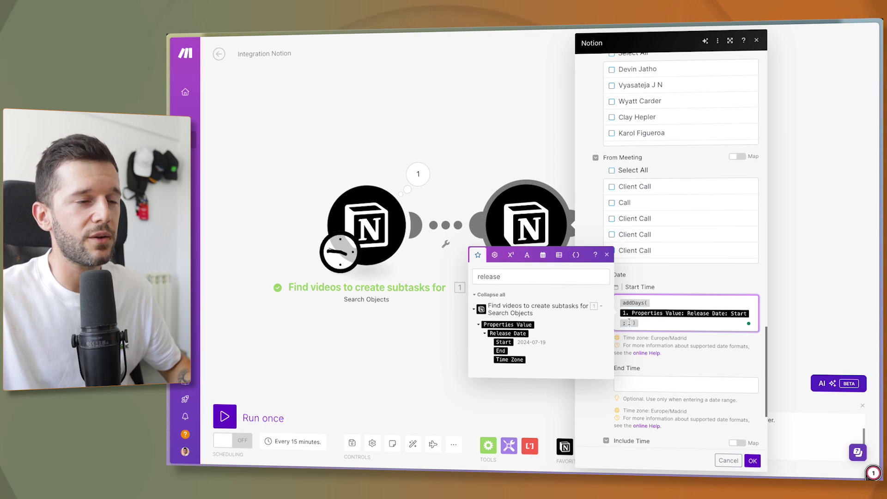
pyautogui.click(629, 322)
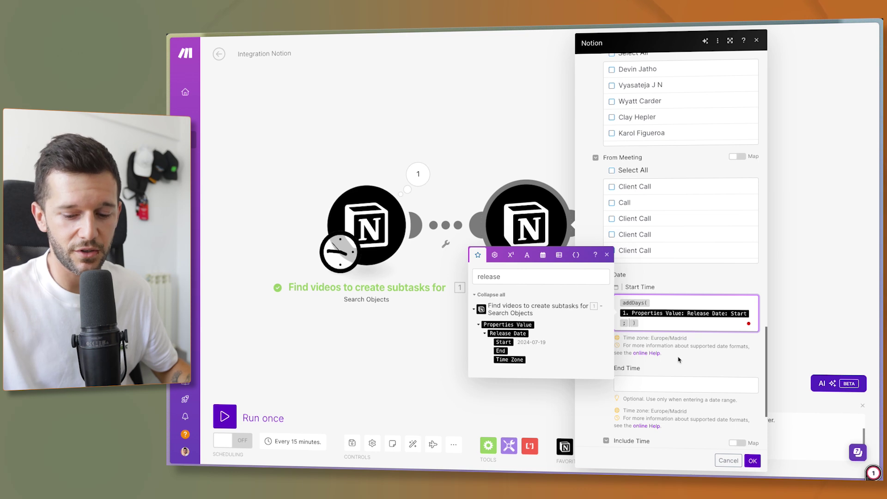
pyautogui.click(632, 323)
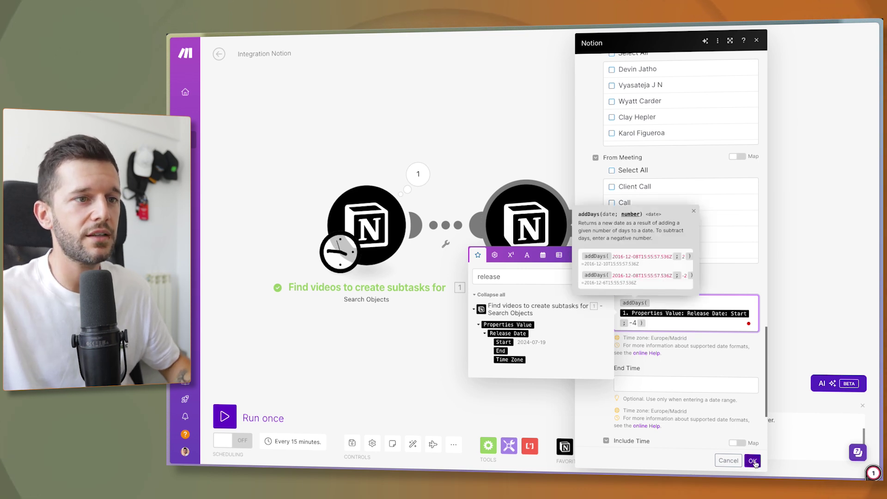
pyautogui.click(752, 461)
# Set module 3's Do Date start to addDays(Release Date: Start, -3) and save.
pyautogui.click(695, 229)
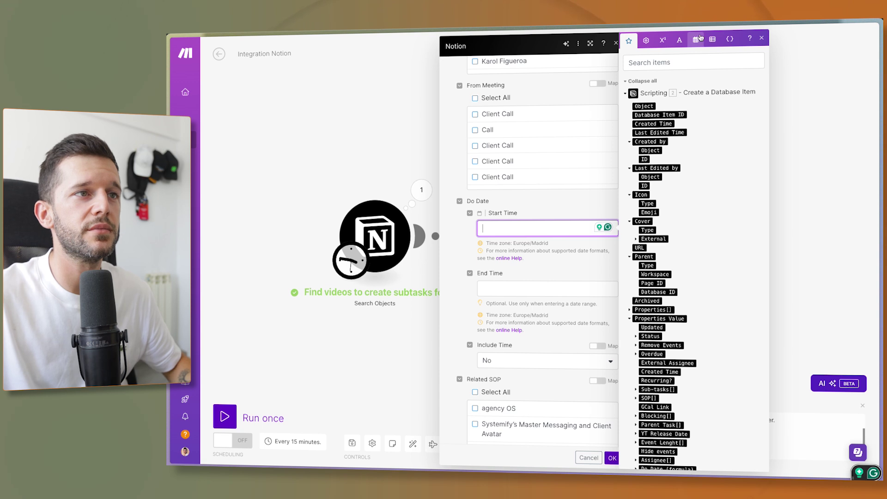
pyautogui.click(738, 313)
pyautogui.click(628, 113)
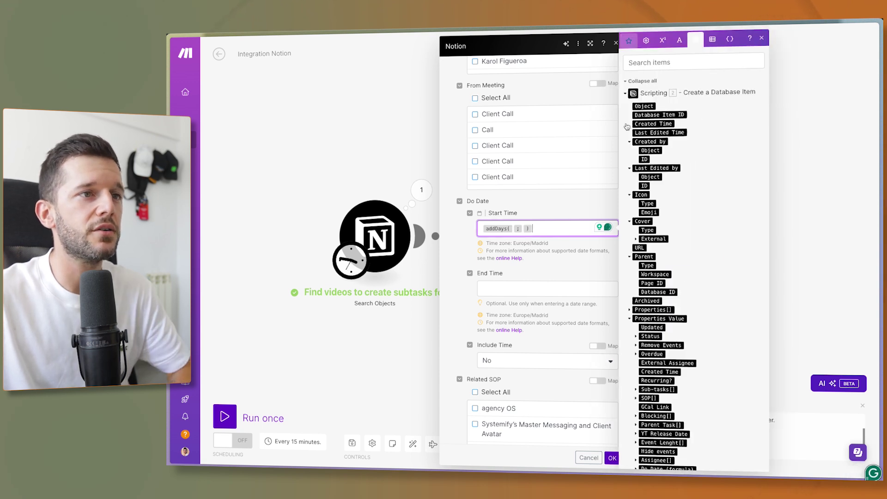
pyautogui.click(679, 63)
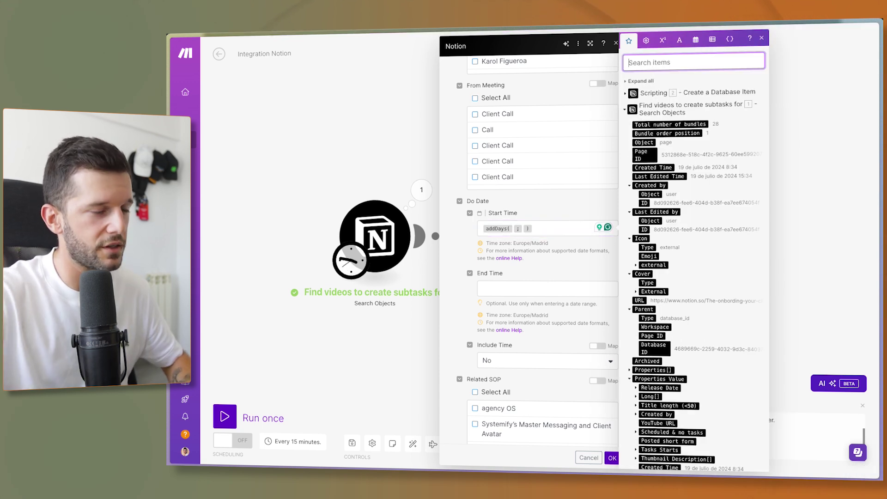
pyautogui.write('release')
pyautogui.click(653, 375)
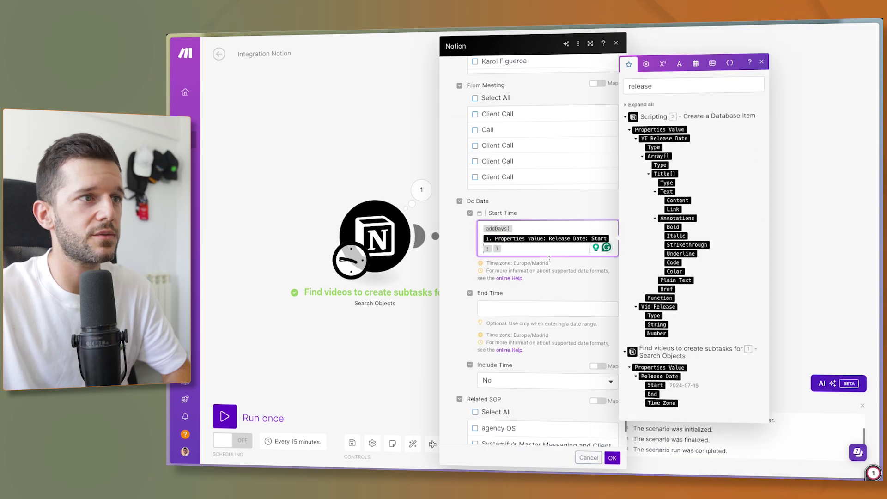
pyautogui.write('-3')
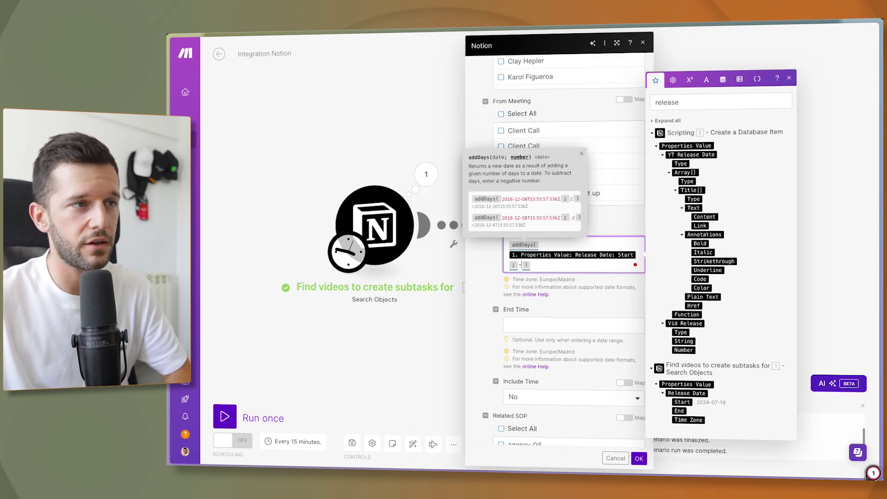
pyautogui.click(639, 459)
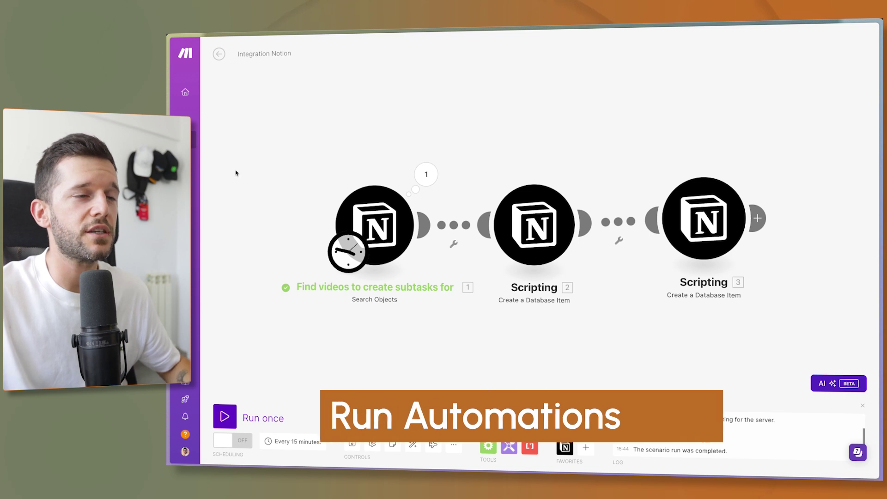
# Rename the third module to 'Recording'.
pyautogui.rightClick(721, 228)
pyautogui.click(743, 280)
pyautogui.hotkey('ctrl', 'a')
pyautogui.write('Recording')
pyautogui.press('Return')
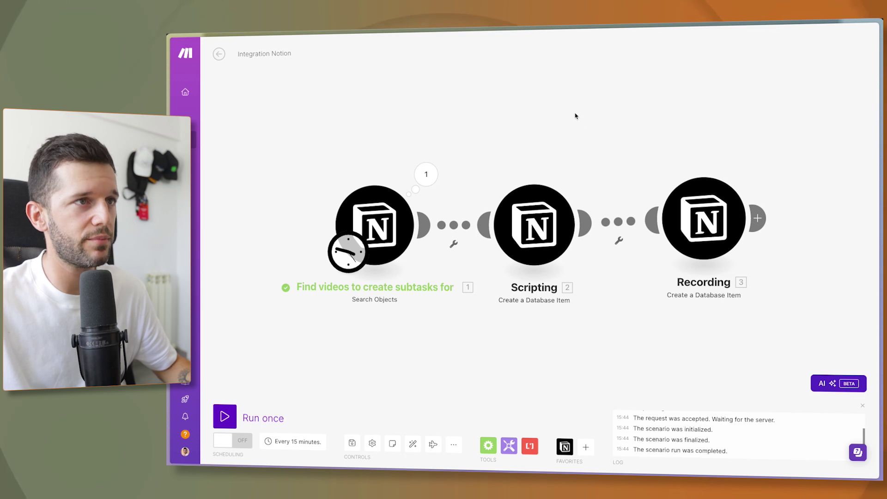
# Copy and paste the Scripting and Recording modules, then undo the paste.
pyautogui.moveTo(485, 134); pyautogui.dragTo(796, 331)
pyautogui.rightClick(713, 229)
pyautogui.press('Escape')
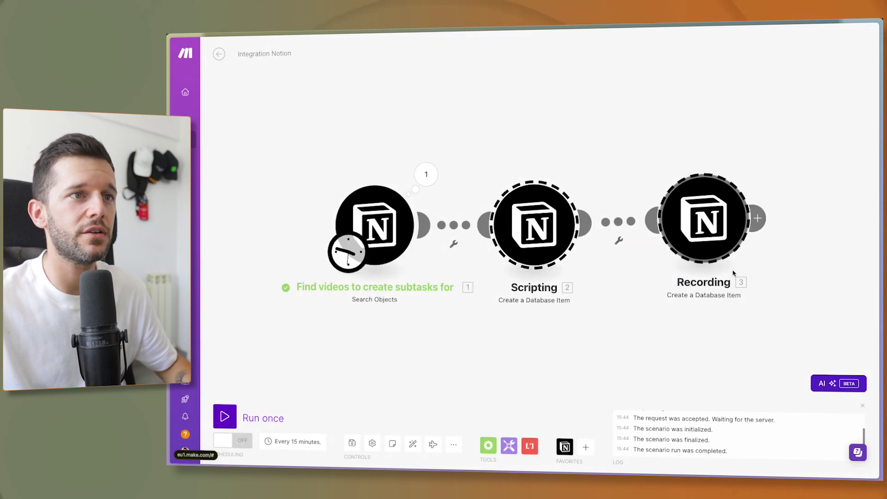
pyautogui.moveTo(739, 287); pyautogui.dragTo(514, 301)
pyautogui.rightClick(558, 222)
pyautogui.click(578, 240)
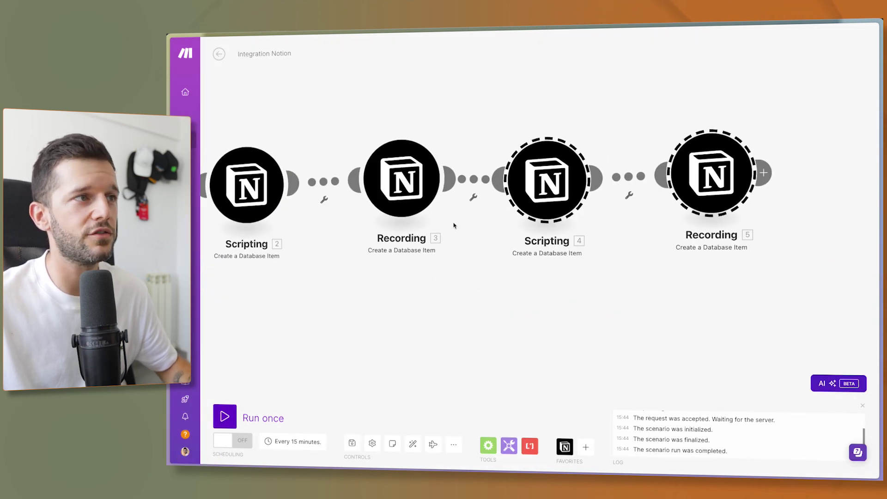
pyautogui.hotkey('ctrl', 'z')
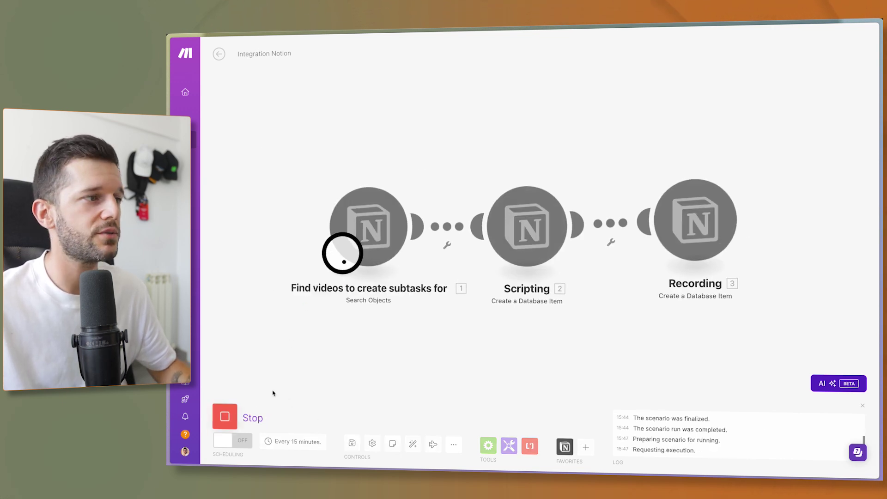
# In Notion, inspect the video's new '1. Scripting' and '2. Recording' tasks and the Scripting task's Do Date.
pyautogui.press('super+Tab')
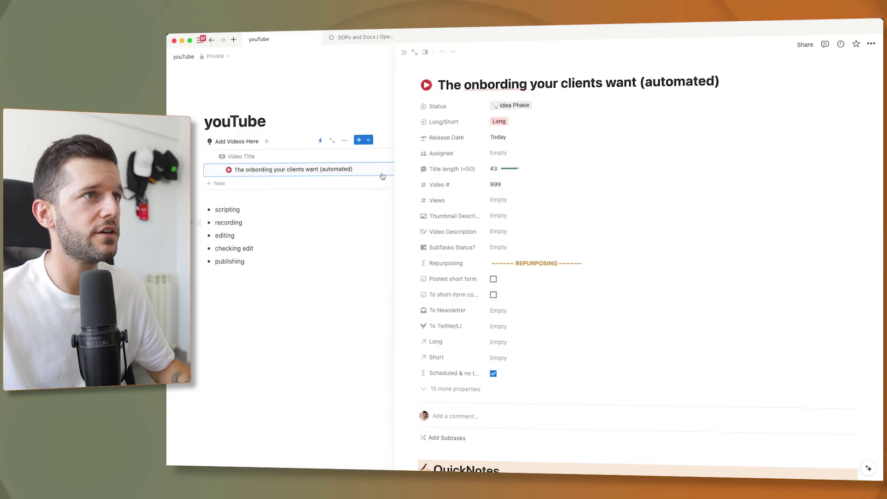
pyautogui.scroll(-5, 437, 257)
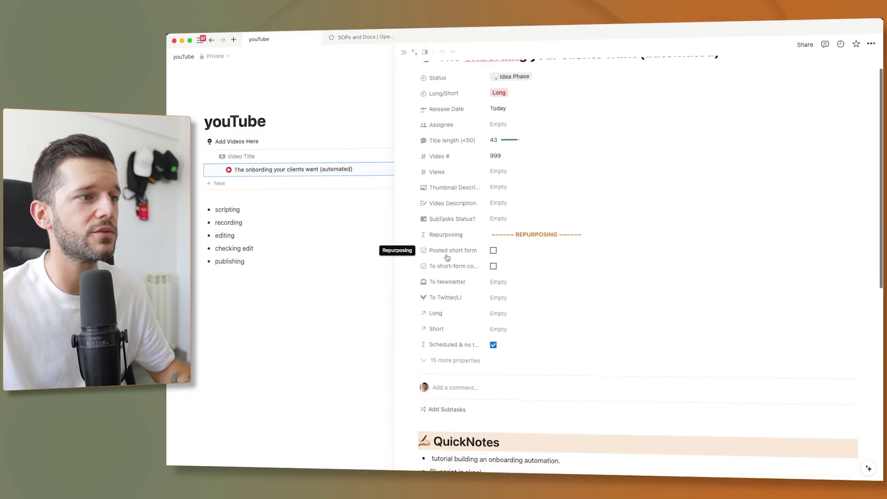
pyautogui.scroll(-3, 434, 301)
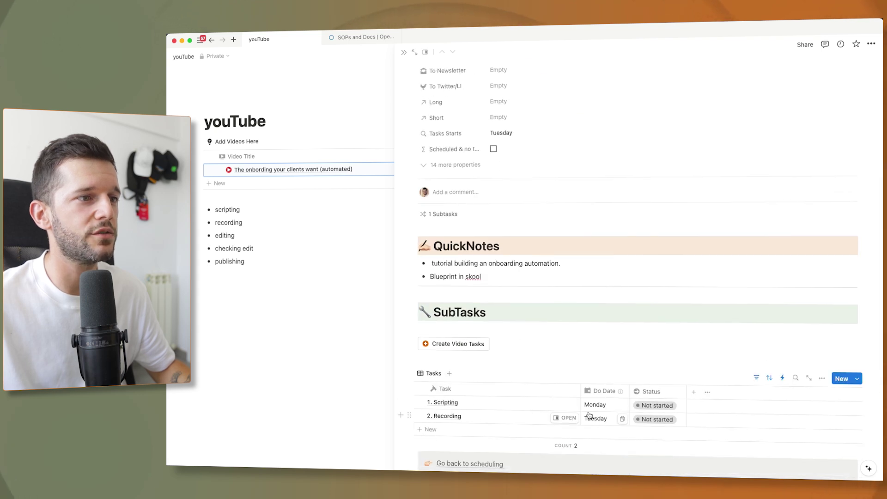
pyautogui.click(565, 403)
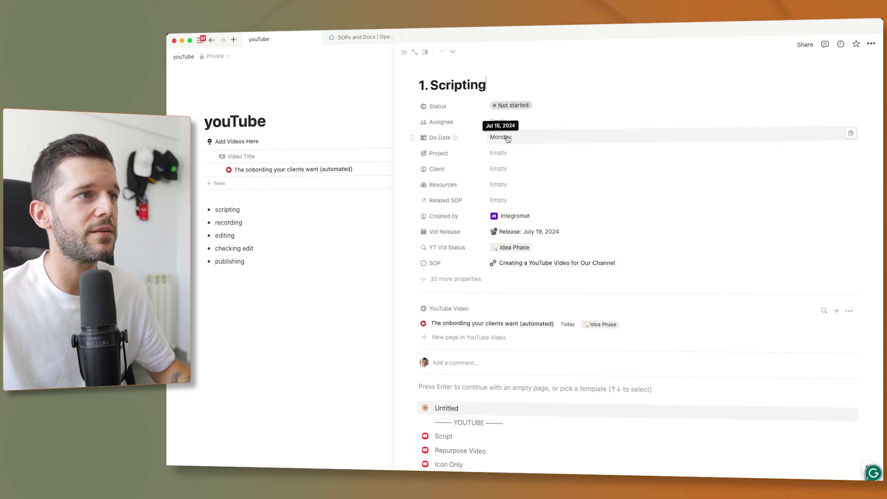
pyautogui.press('super+bracketleft')
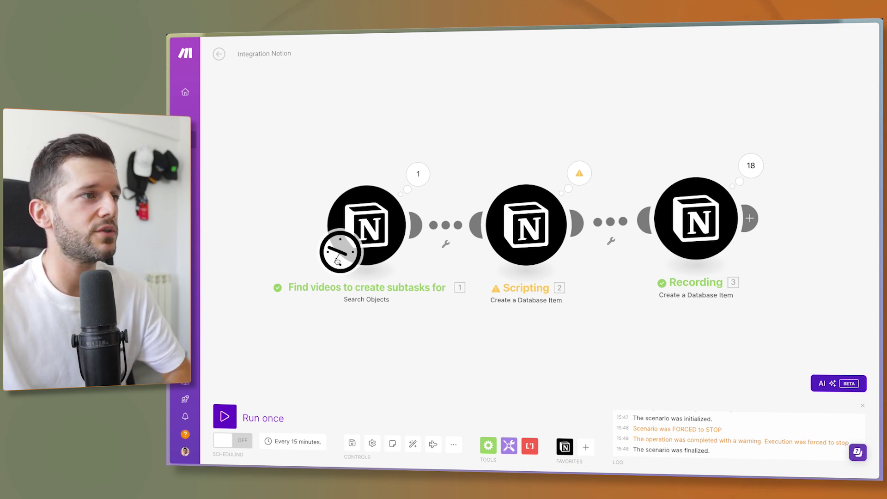
# Change the trigger's schedule interval from 15 to 60 minutes and save it.
pyautogui.click(337, 261)
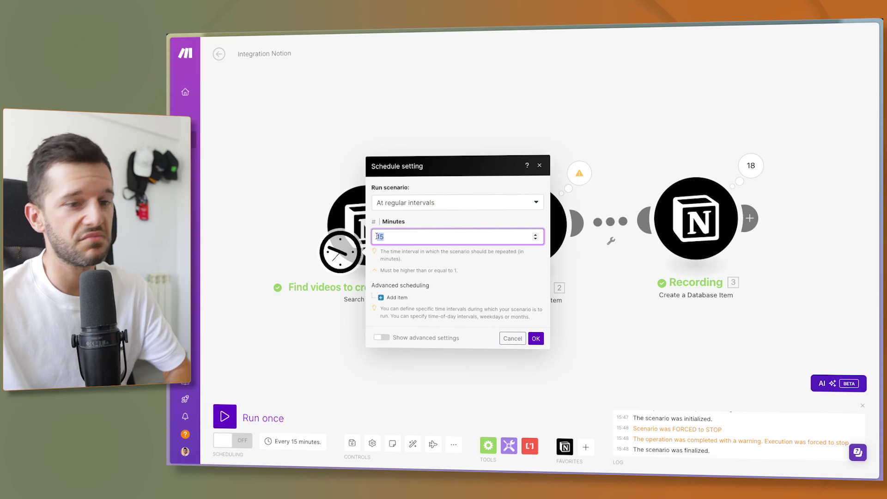
pyautogui.write('60')
pyautogui.hotkey('shift', 'Tab')
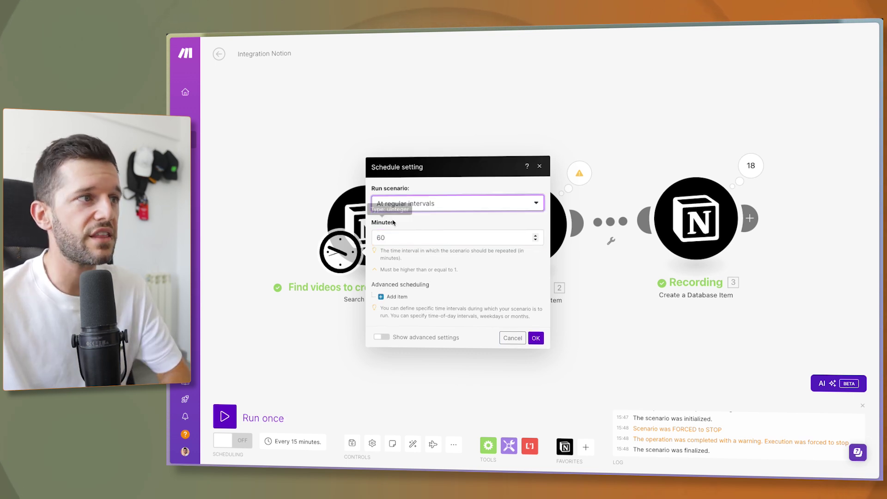
pyautogui.click(536, 338)
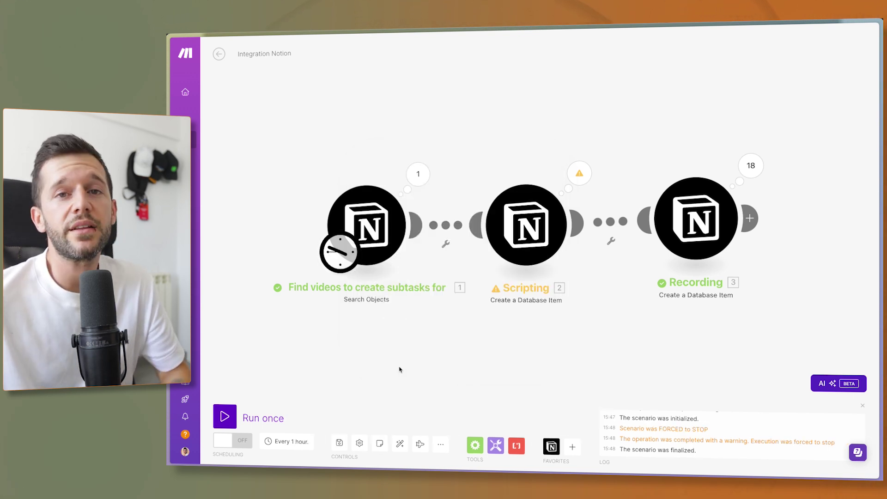